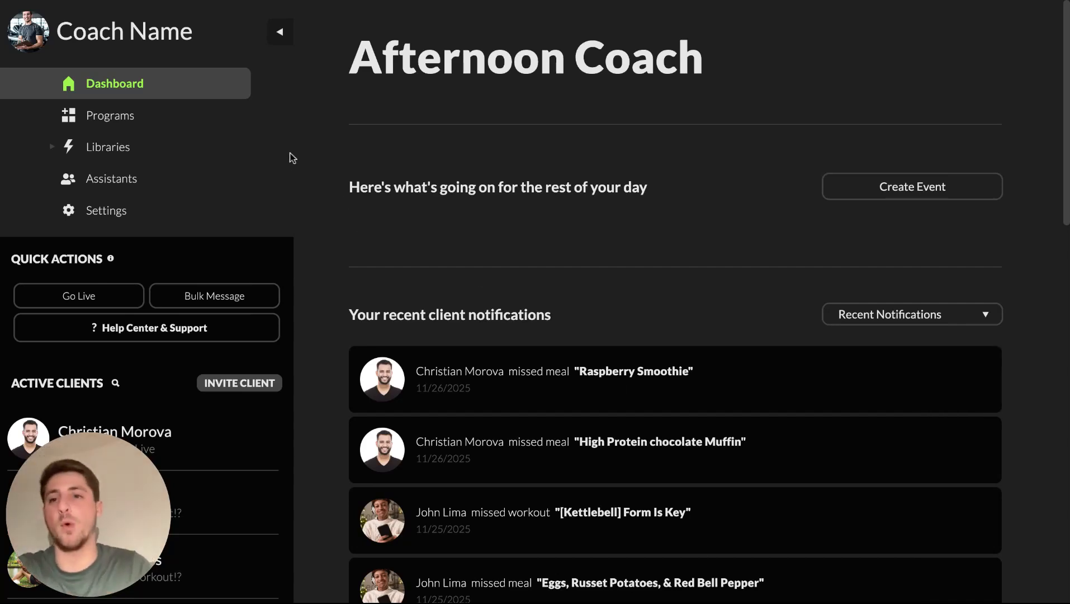
# Go to Libraries > Workouts and start a new blank workout with Create Workout
pyautogui.click(119, 147)
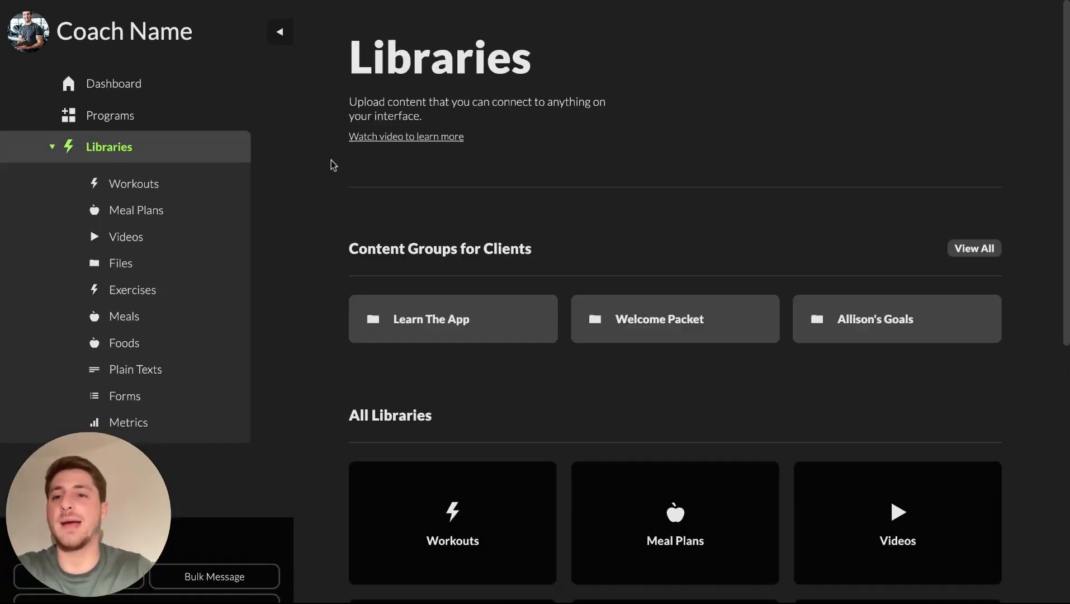
pyautogui.click(147, 184)
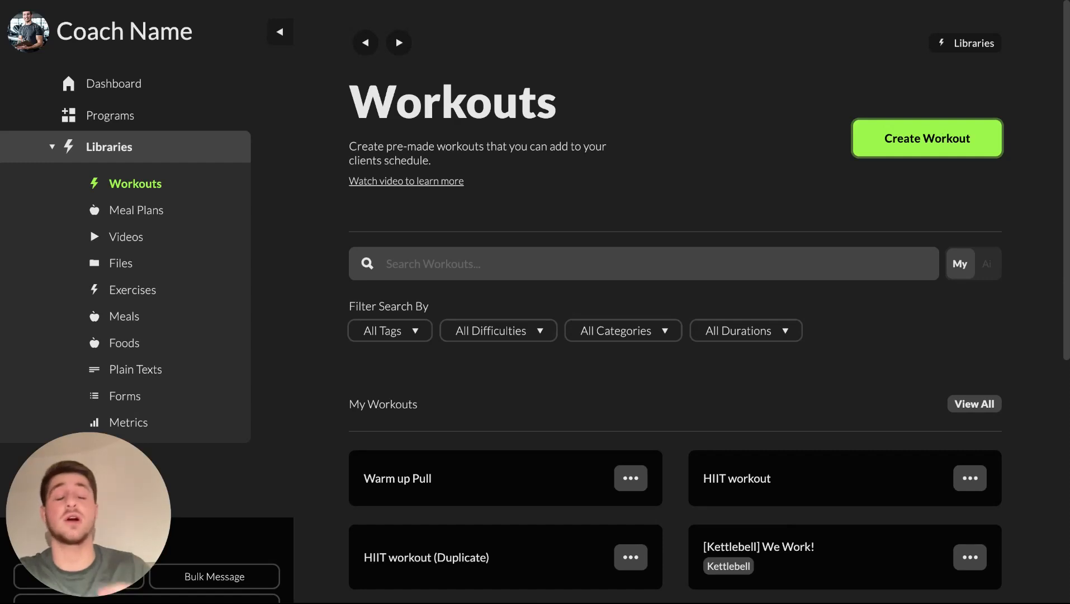
pyautogui.click(927, 138)
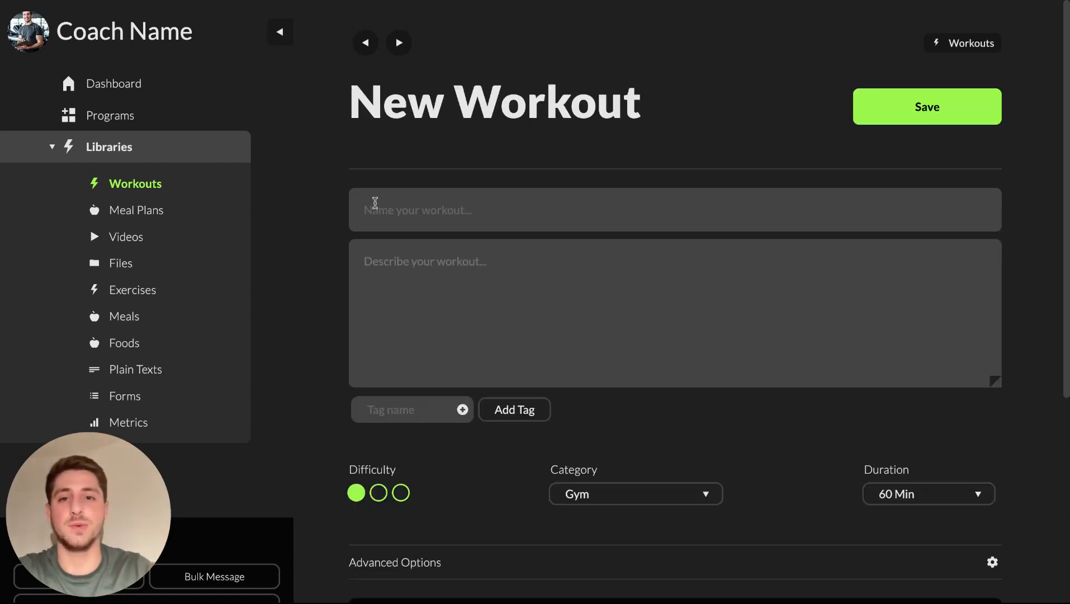
pyautogui.scroll(-6, 499, 367)
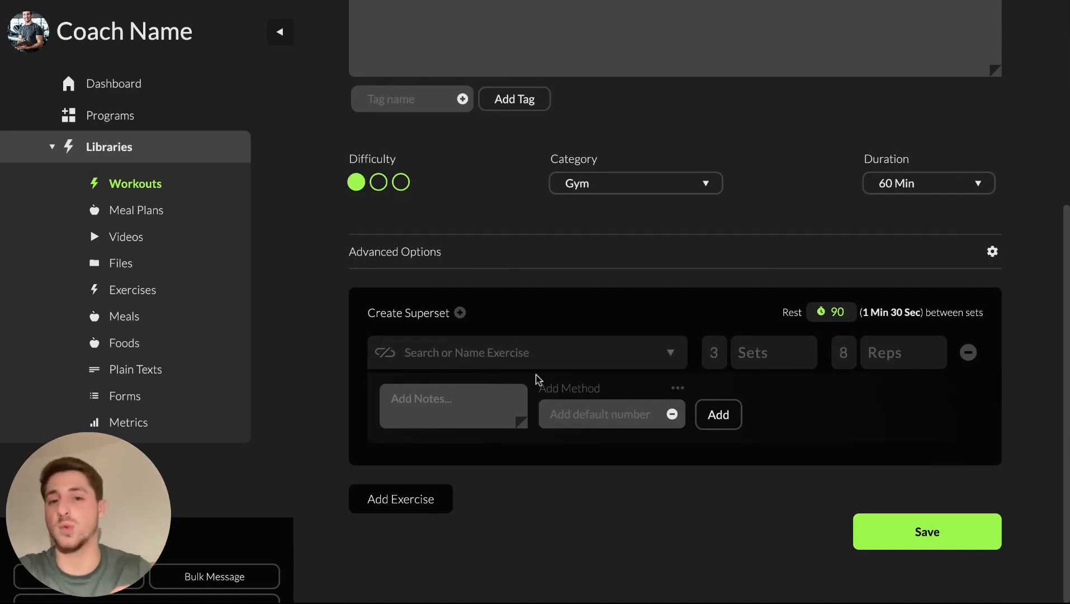
pyautogui.scroll(6, 537, 381)
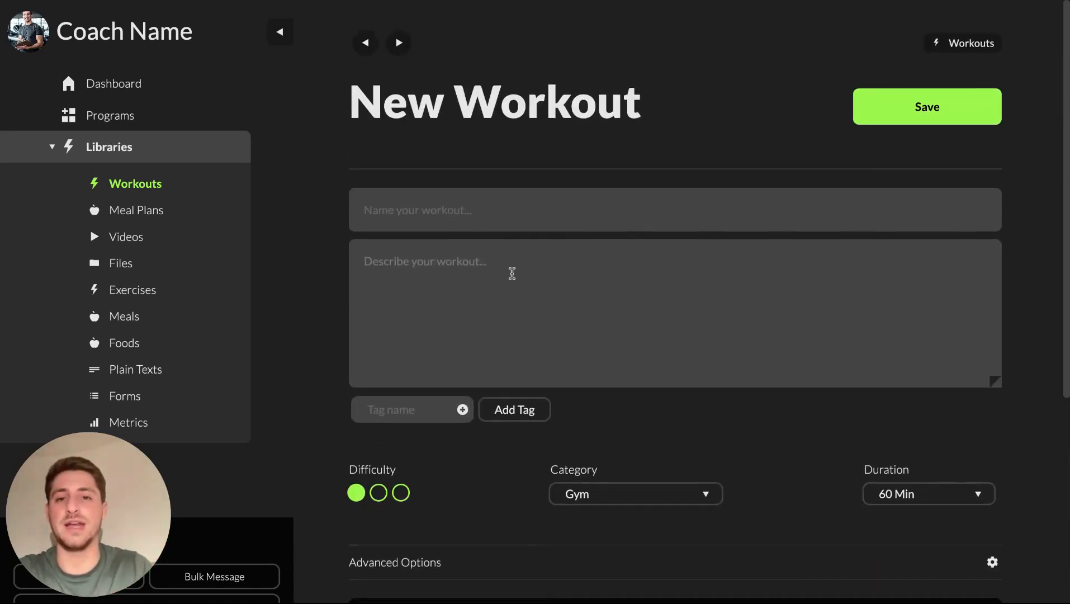
# Name the workout 'Tabata Test', then paste and delete a stray link in the description
pyautogui.write('Tabata Test')
pyautogui.click(502, 255)
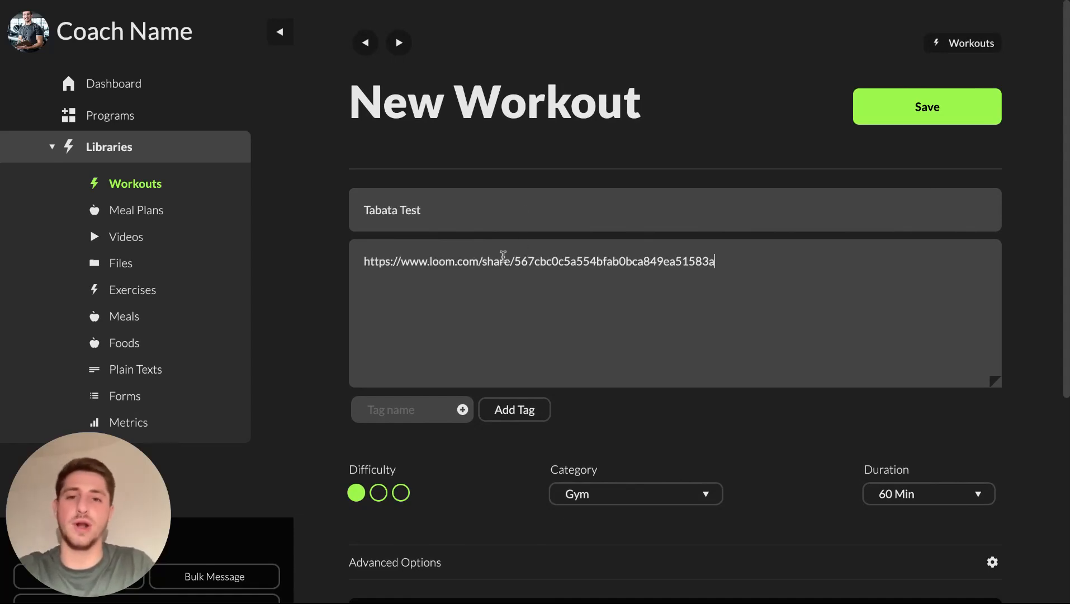
pyautogui.tripleClick(503, 257)
pyautogui.press('BackSpace')
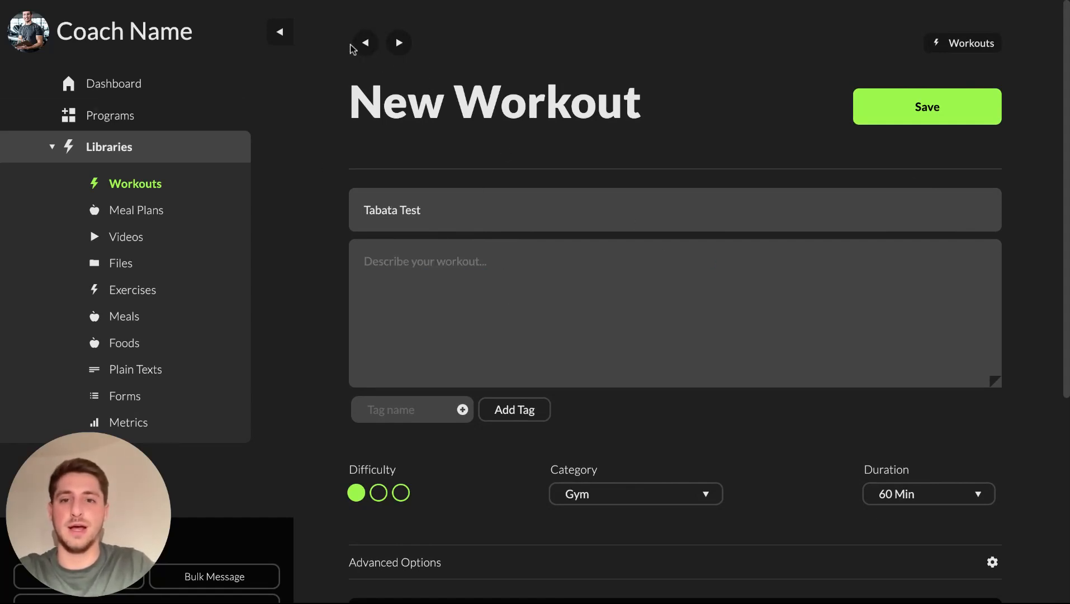
# Copy the description line from the TABATA Example workout in the library
pyautogui.click(365, 42)
pyautogui.scroll(-3, 583, 512)
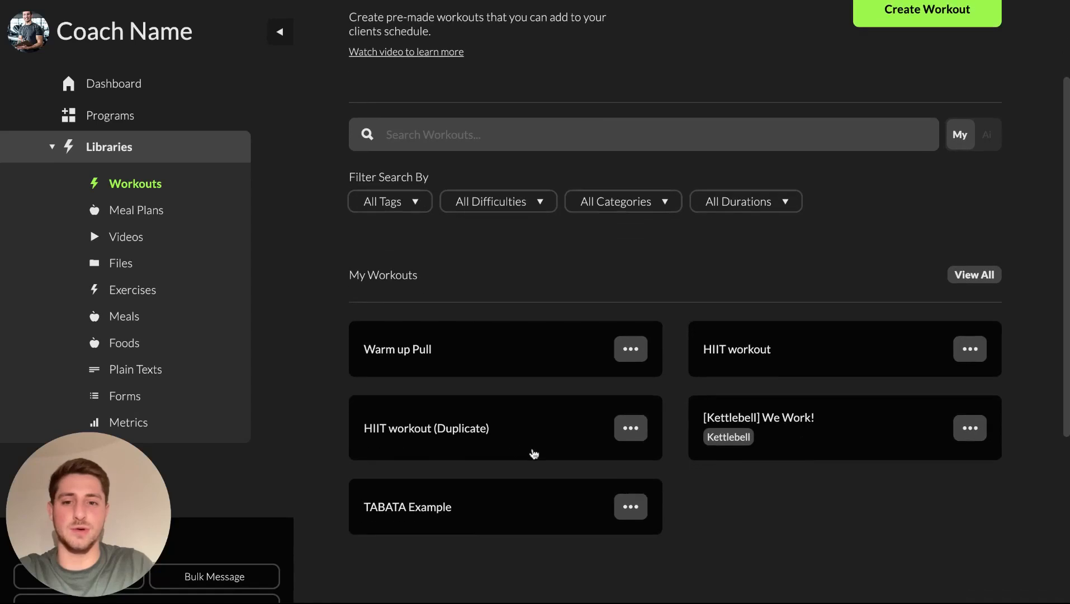
pyautogui.click(409, 513)
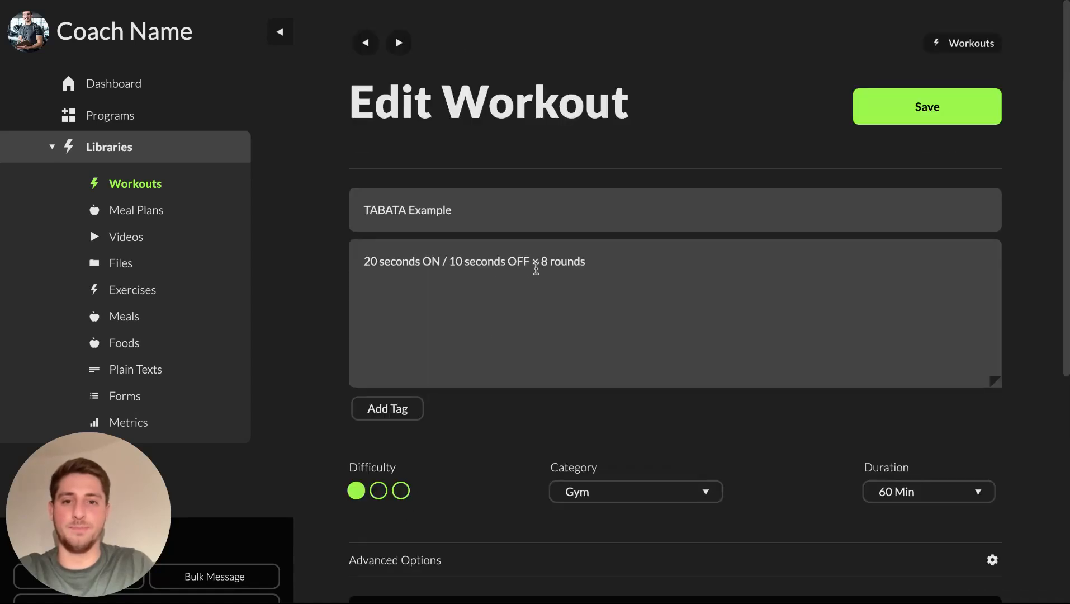
pyautogui.tripleClick(535, 267)
pyautogui.click(365, 43)
pyautogui.scroll(-2, 848, 274)
# In a fresh workout, paste '20 seconds ON / 10 seconds OFF × 8 rounds' and name it 'Tabata Test'
pyautogui.click(877, 65)
pyautogui.click(438, 256)
pyautogui.write('20 seconds ON / 10 seconds OFF × 8 rounds')
pyautogui.click(457, 221)
pyautogui.write('Tabata ')
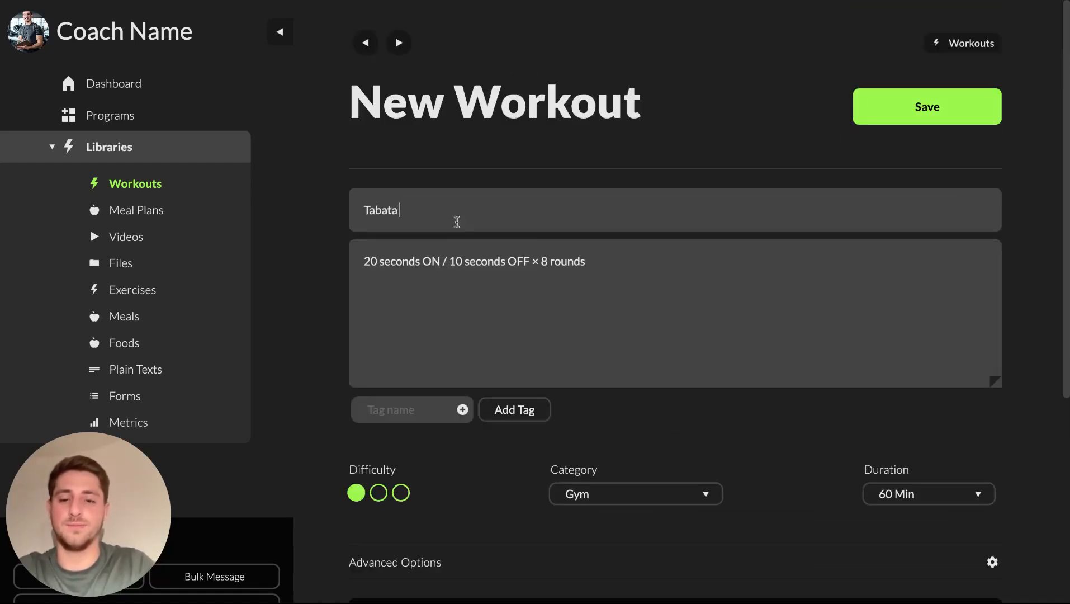
pyautogui.write('Test')
pyautogui.click(469, 262)
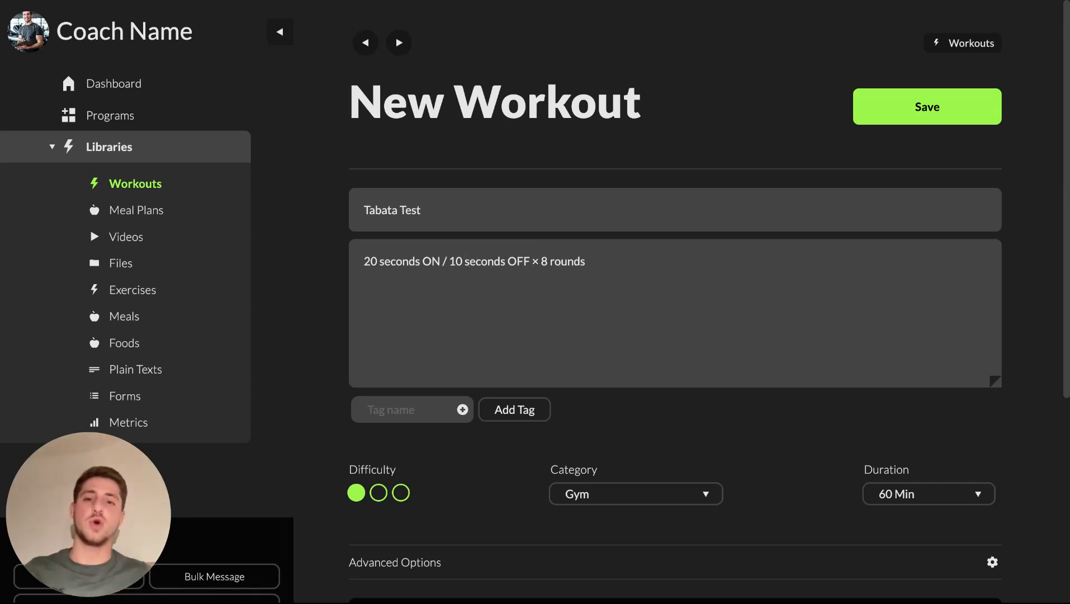
# Search 'push up' and add Push Ups as the first exercise
pyautogui.scroll(-5, 547, 363)
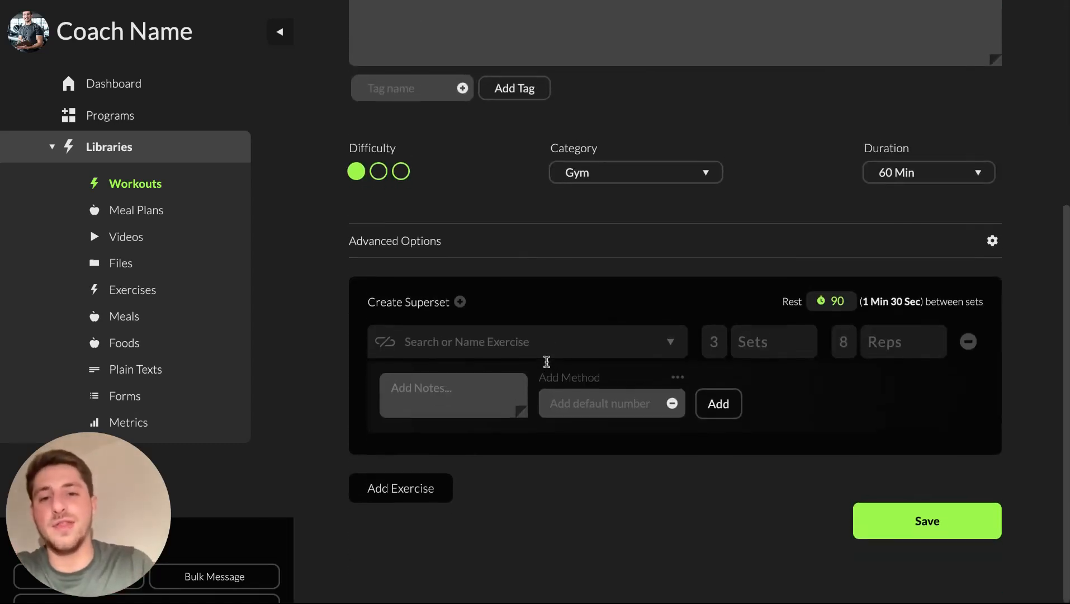
pyautogui.scroll(1, 391, 332)
pyautogui.scroll(1, 391, 334)
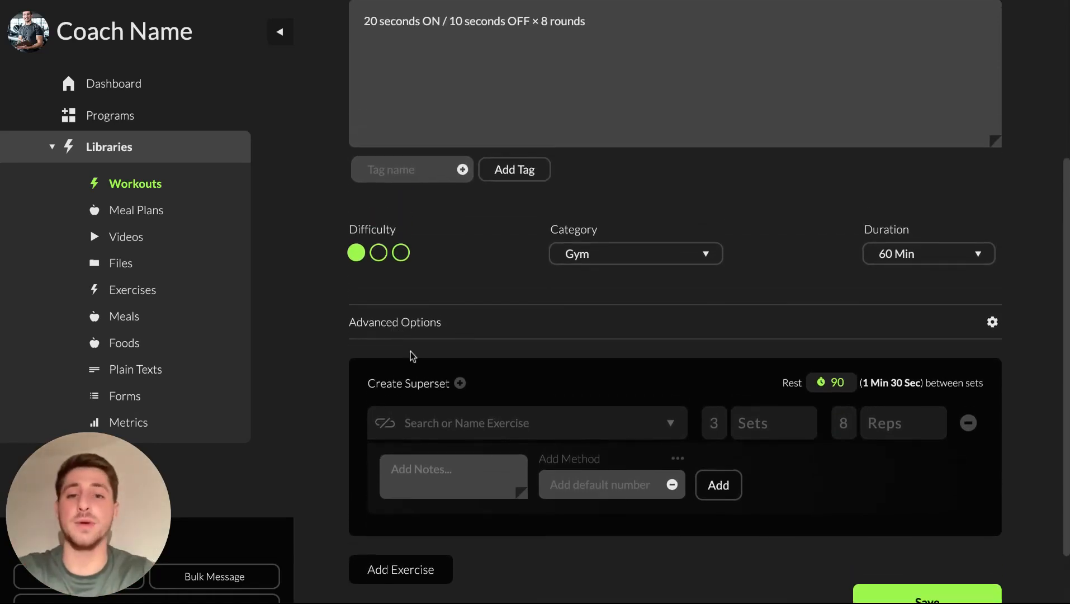
pyautogui.scroll(-2, 417, 349)
pyautogui.click(430, 347)
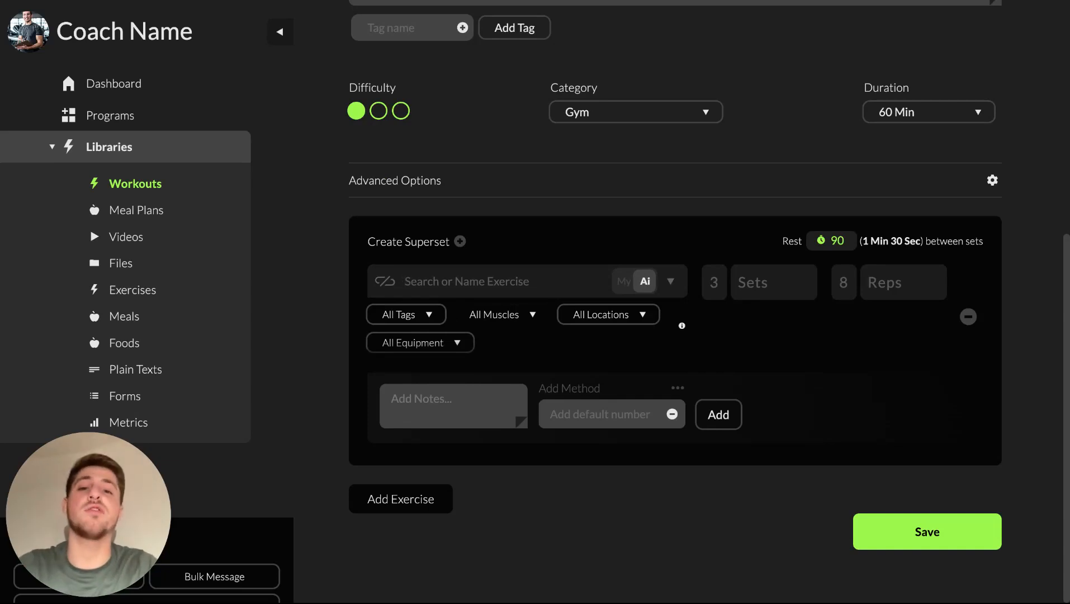
pyautogui.write('push up')
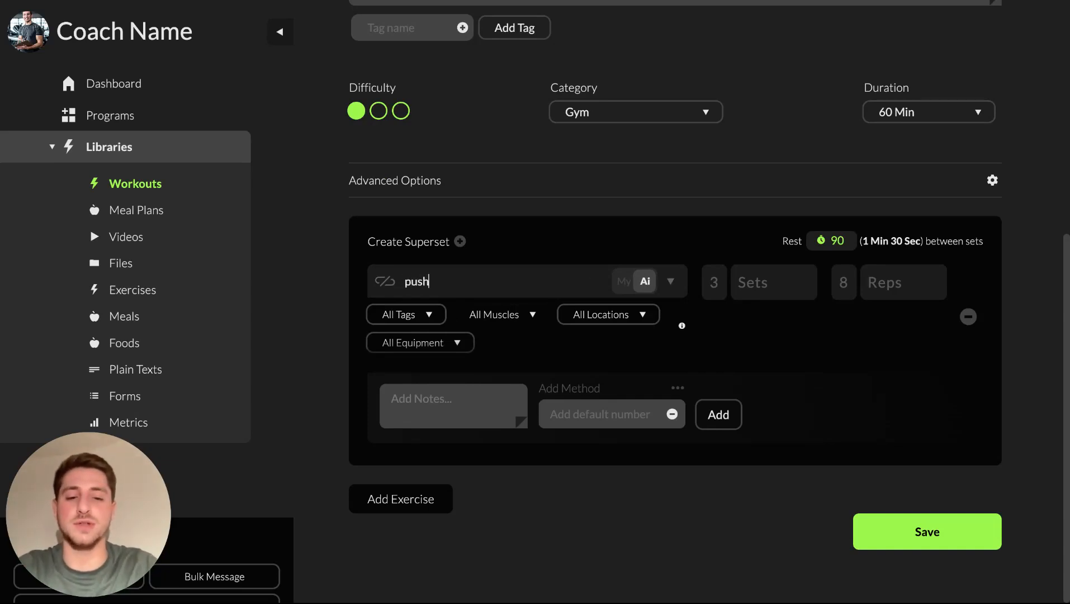
pyautogui.scroll(1, 552, 470)
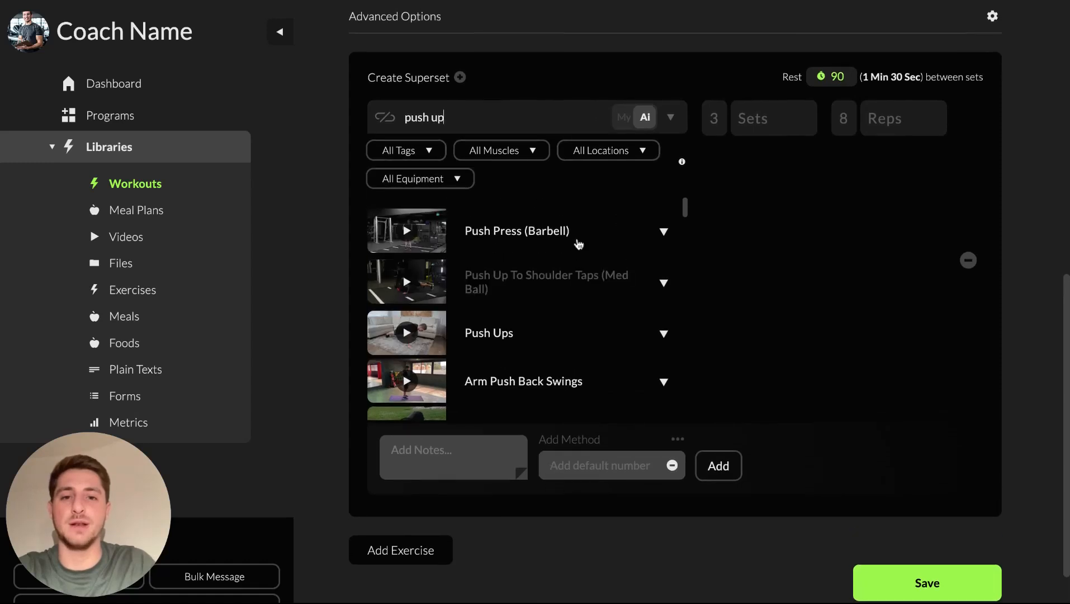
pyautogui.scroll(-2, 524, 313)
pyautogui.click(497, 241)
# Clear the stray description selection and scroll down to the new empty exercise entry
pyautogui.scroll(-1, 505, 454)
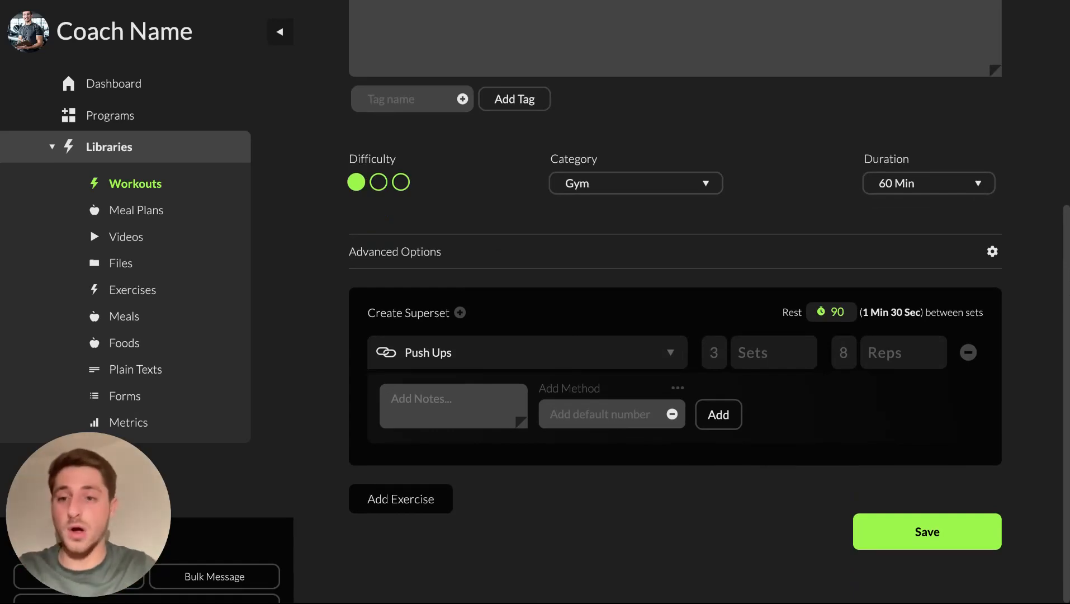
pyautogui.scroll(5, 564, 136)
pyautogui.moveTo(599, 176); pyautogui.dragTo(533, 177)
pyautogui.click(594, 210)
pyautogui.scroll(-1, 593, 210)
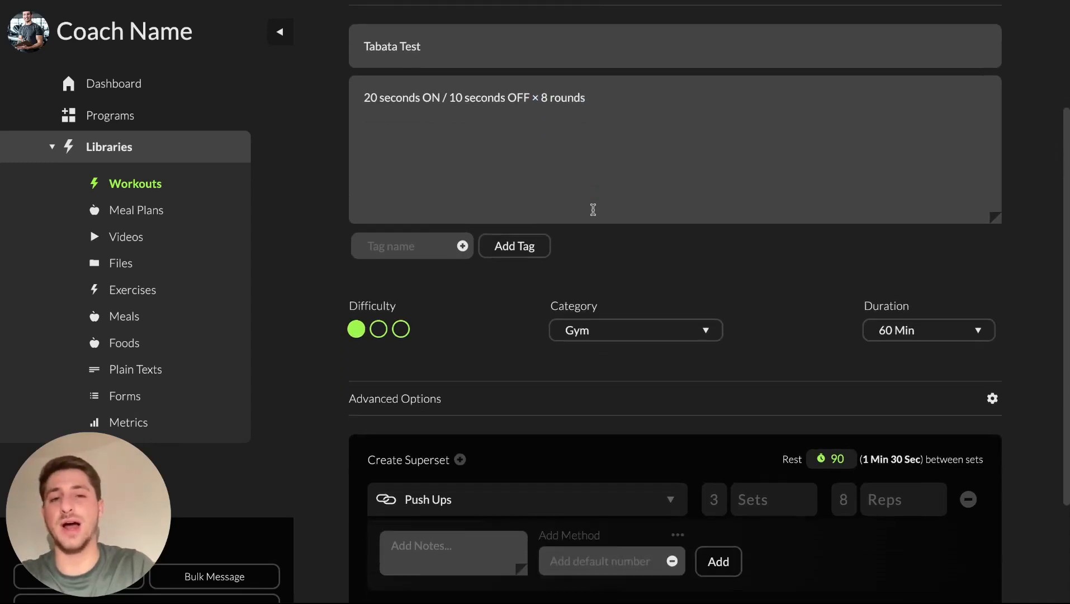
pyautogui.scroll(-3, 593, 209)
pyautogui.scroll(-1, 449, 420)
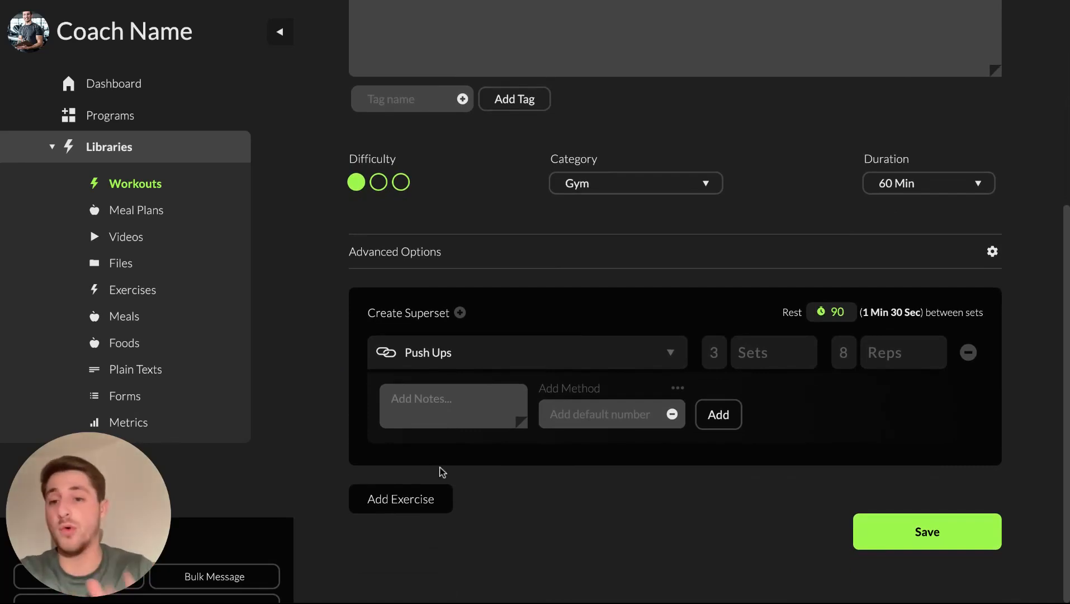
pyautogui.scroll(-1, 462, 475)
pyautogui.click(417, 508)
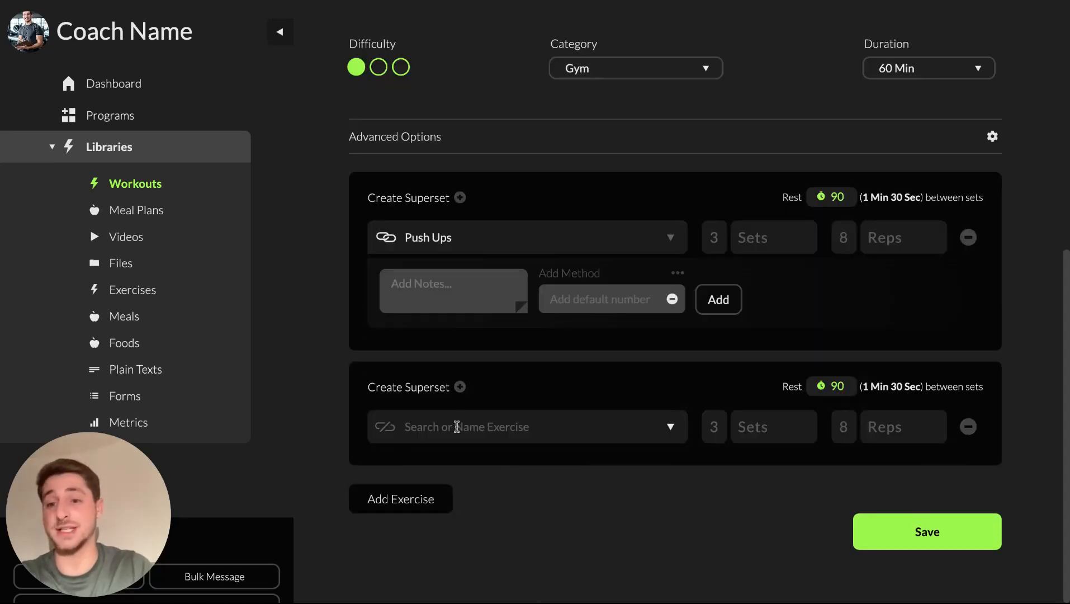
pyautogui.click(434, 510)
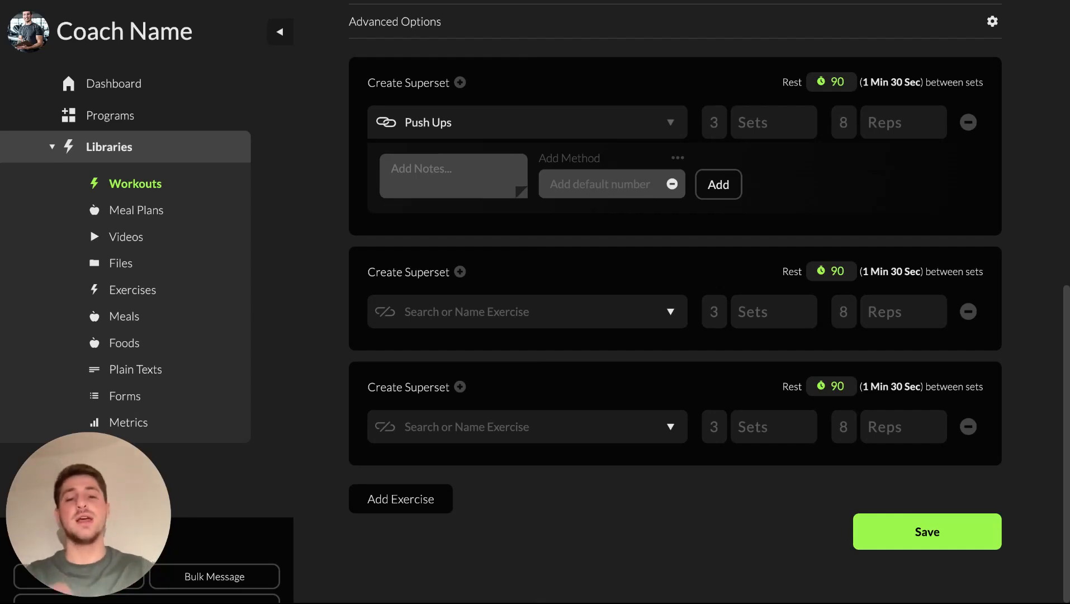
pyautogui.click(968, 426)
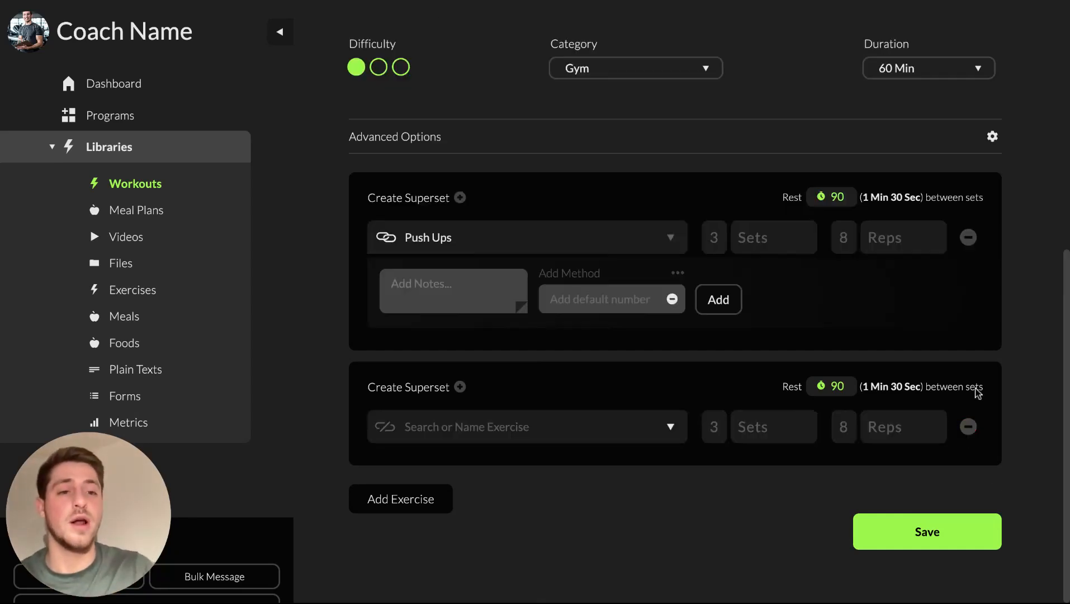
pyautogui.click(969, 425)
pyautogui.scroll(3, 595, 402)
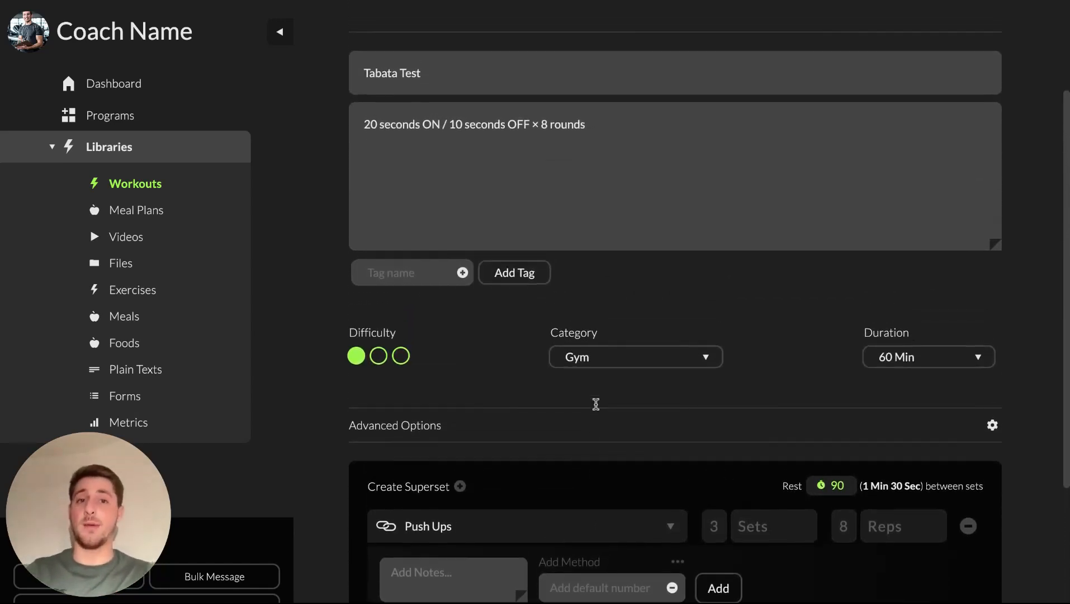
pyautogui.doubleClick(588, 125)
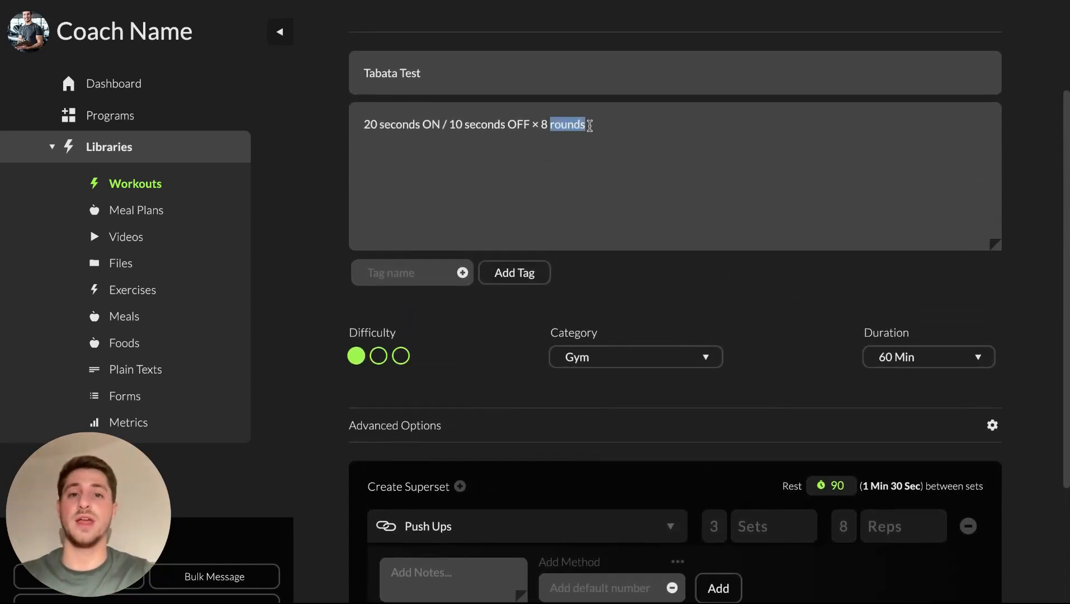
pyautogui.scroll(-2, 601, 446)
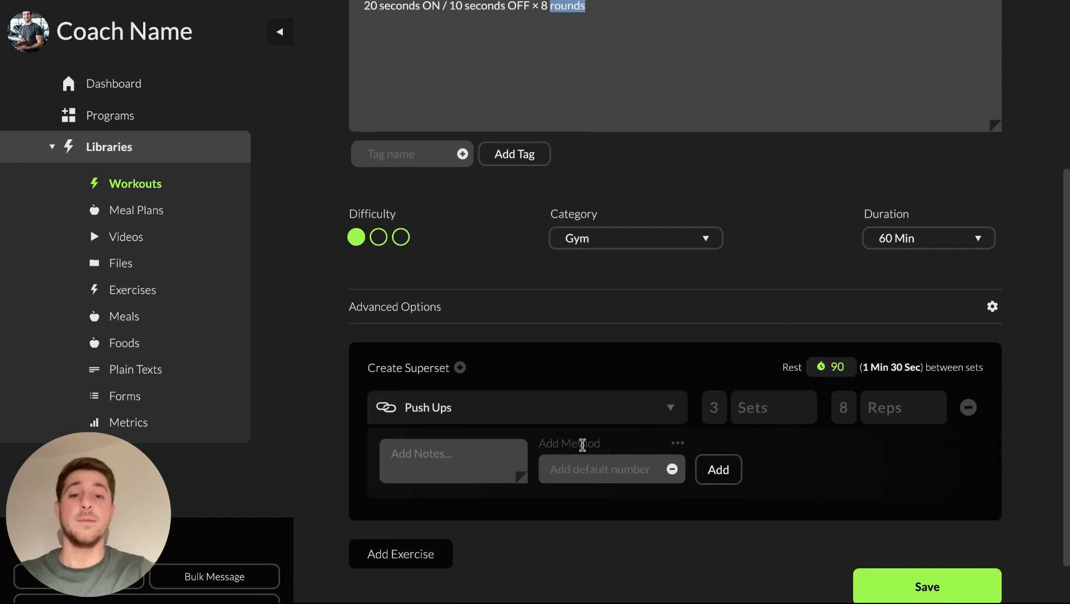
pyautogui.click(499, 461)
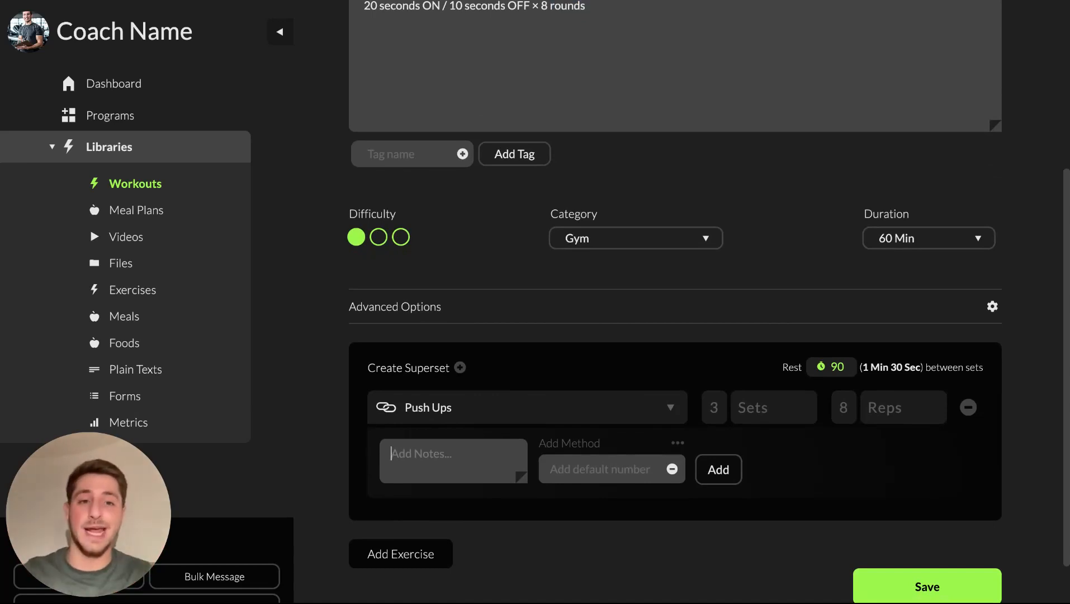
pyautogui.scroll(-1, 435, 506)
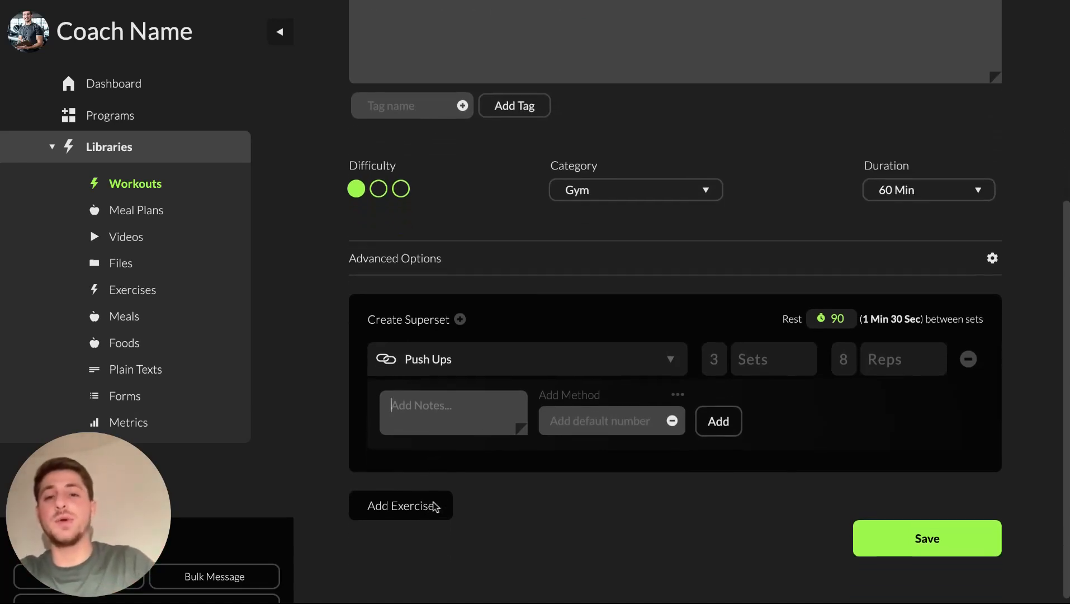
# Make Push Ups a superset with two extra rows and add Jumping Jacks
pyautogui.click(460, 313)
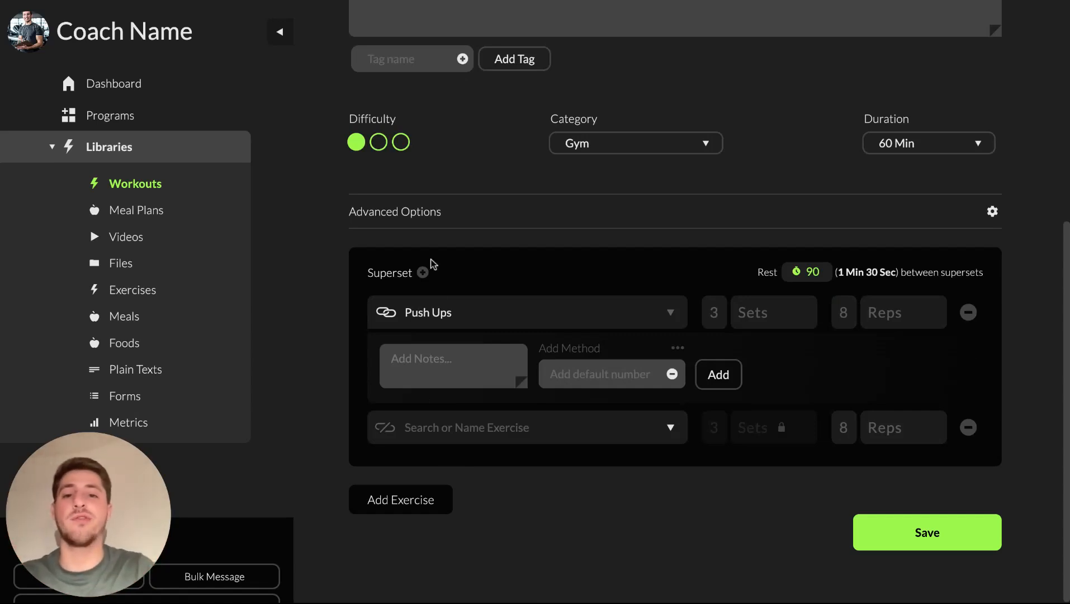
pyautogui.click(423, 272)
pyautogui.click(423, 231)
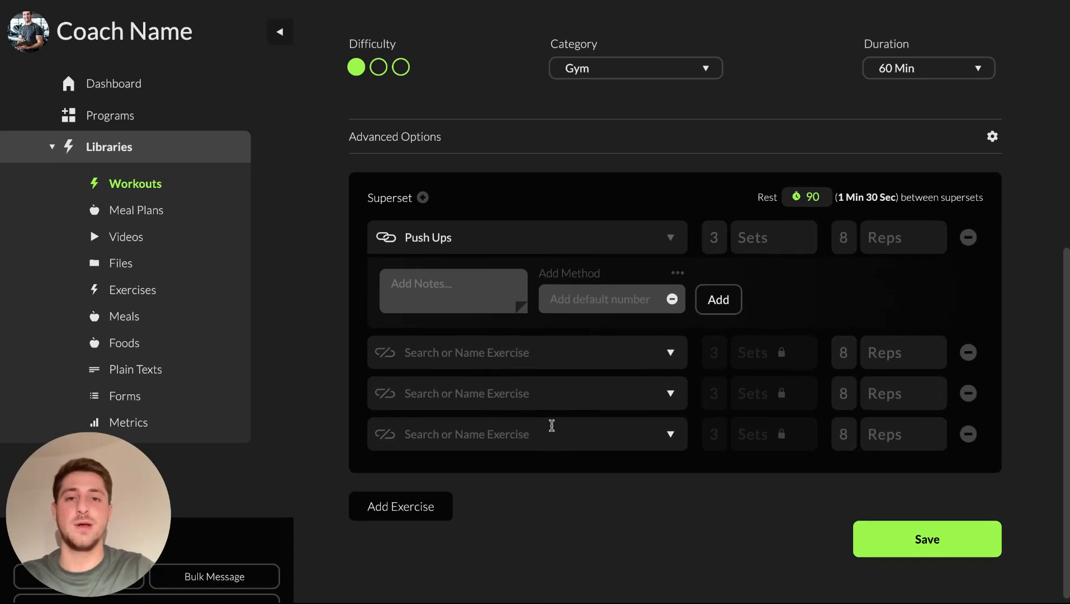
pyautogui.click(453, 342)
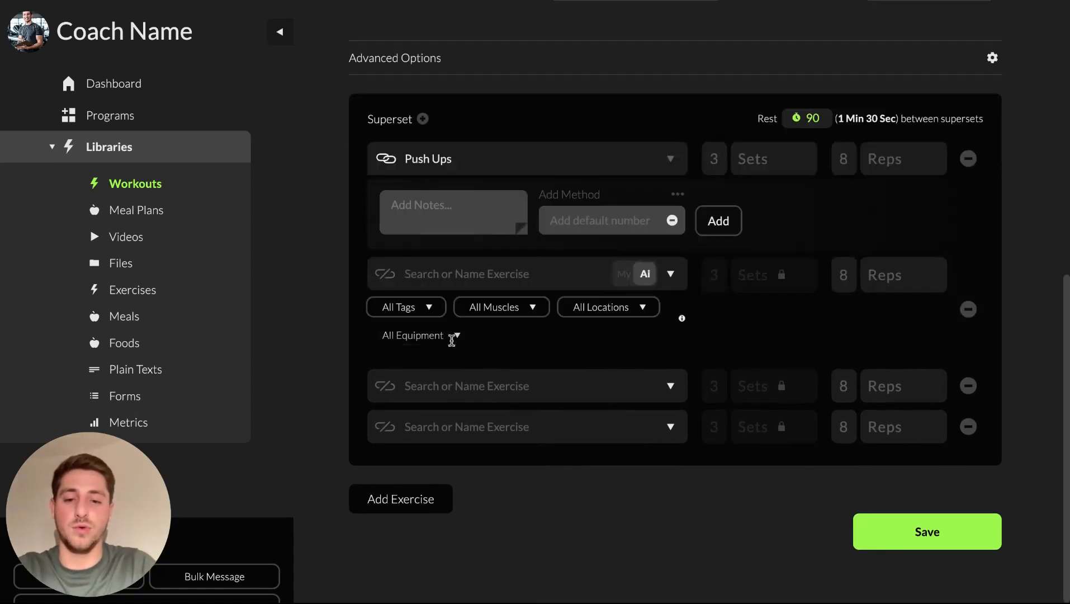
pyautogui.write('jumlin')
pyautogui.press('BackSpace')
pyautogui.press('BackSpace')
pyautogui.press('BackSpace')
pyautogui.write('ping jacks')
pyautogui.click(512, 224)
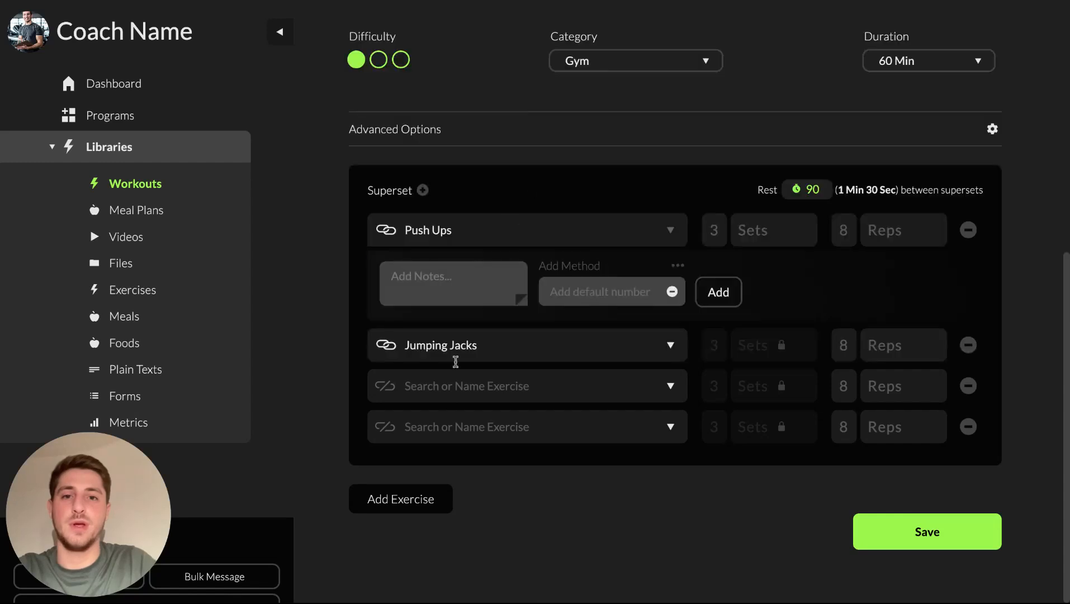
# Add Burpee and Squats as the third and fourth superset exercises
pyautogui.click(447, 395)
pyautogui.write('burpees')
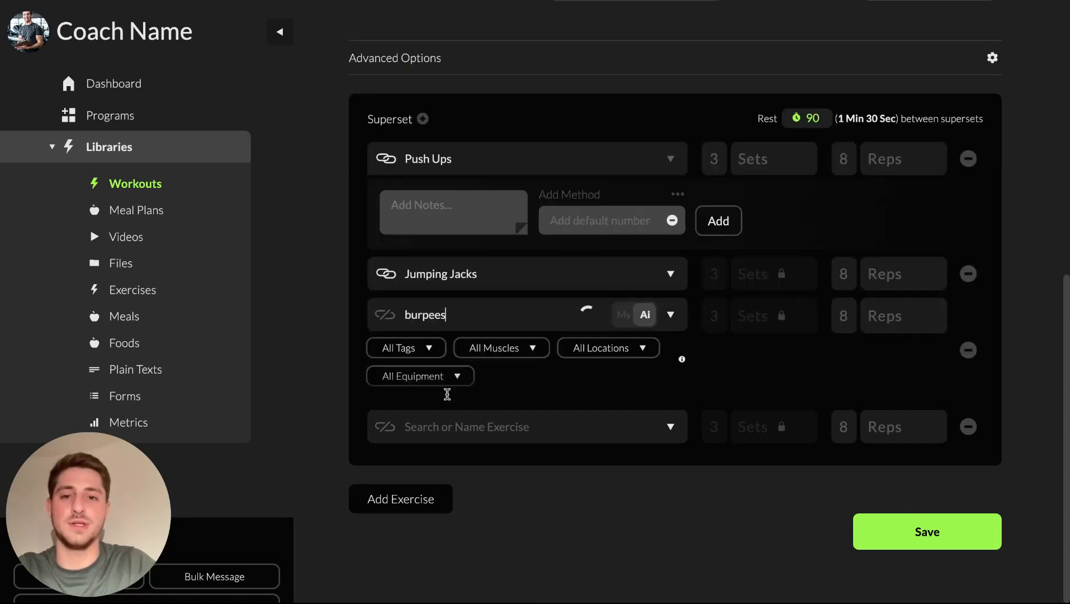
pyautogui.click(495, 222)
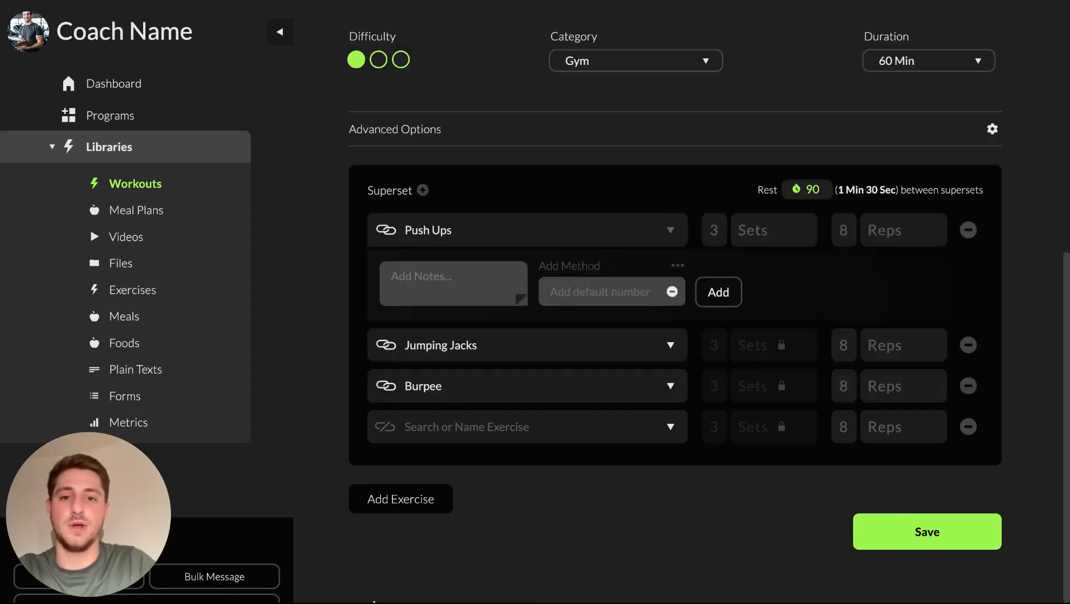
pyautogui.click(467, 427)
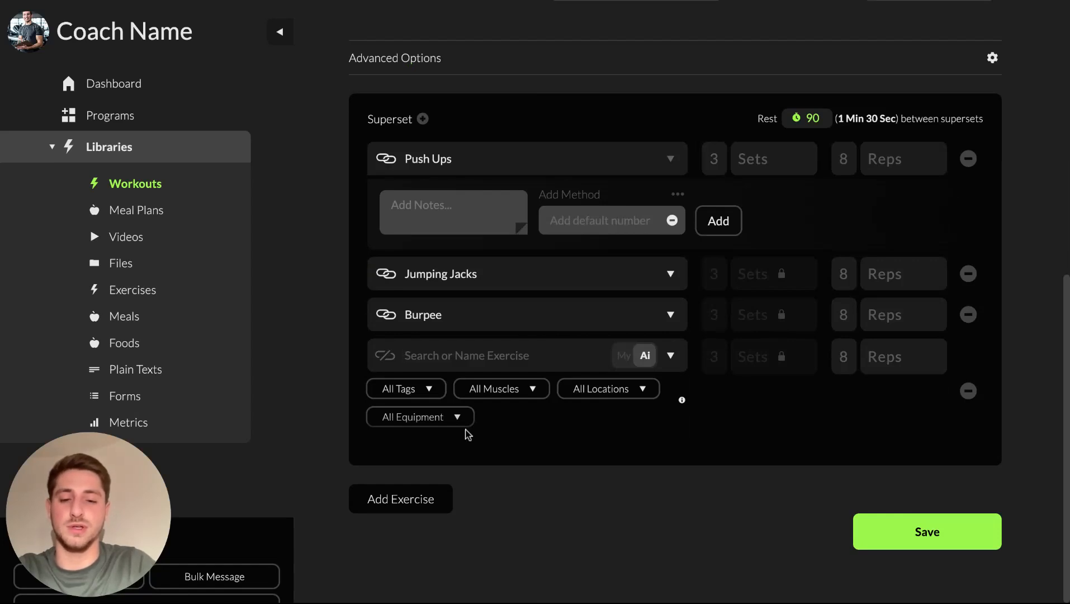
pyautogui.write('squats')
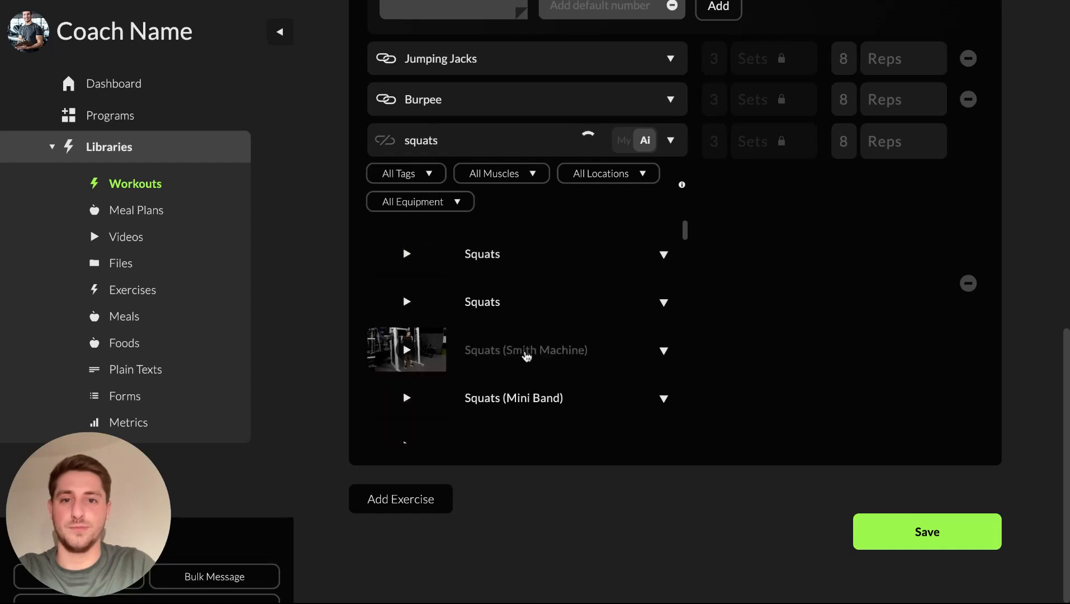
pyautogui.click(509, 310)
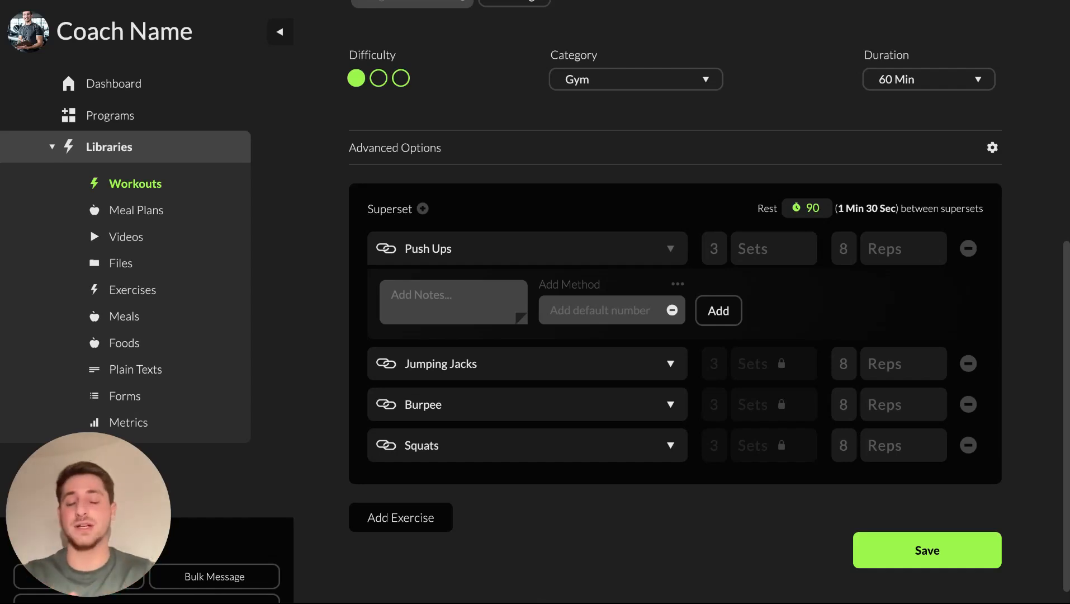
# Set the set count to 8 and rename its label to Rounds
pyautogui.scroll(7, 445, 191)
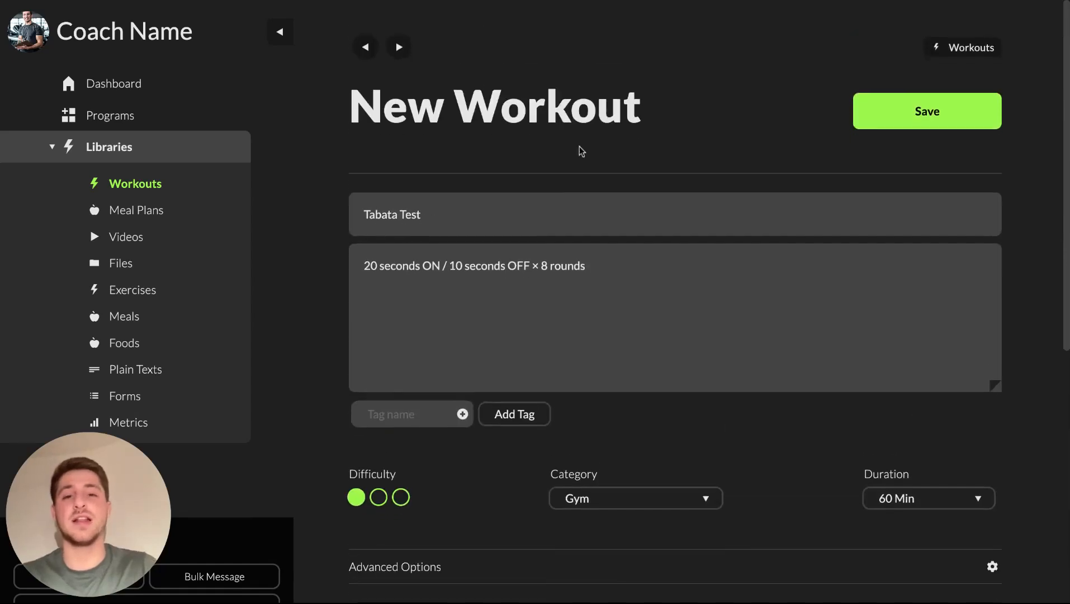
pyautogui.scroll(-7, 596, 258)
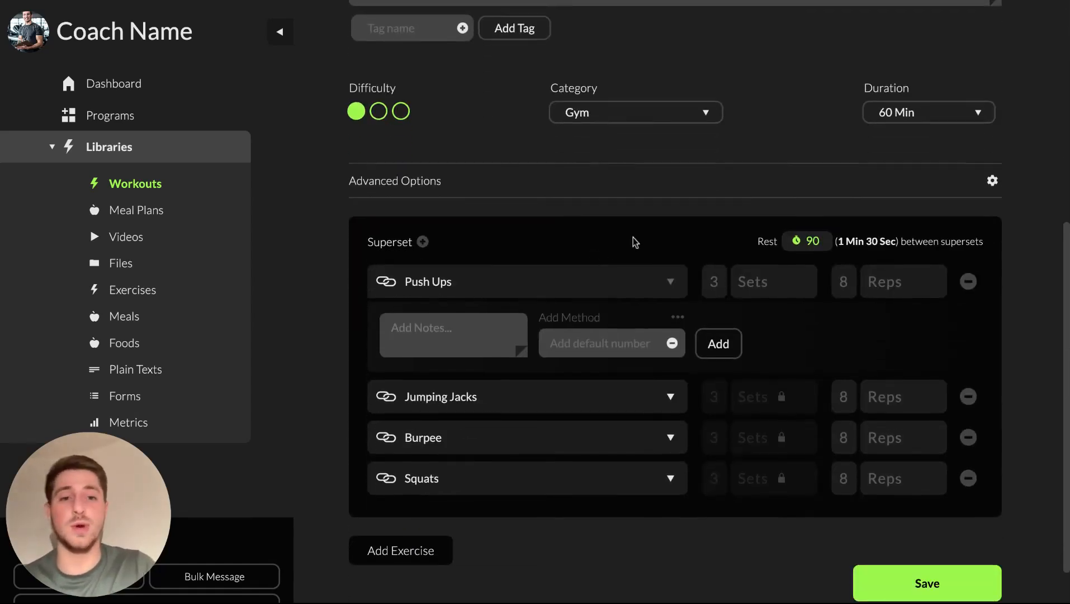
pyautogui.write('8')
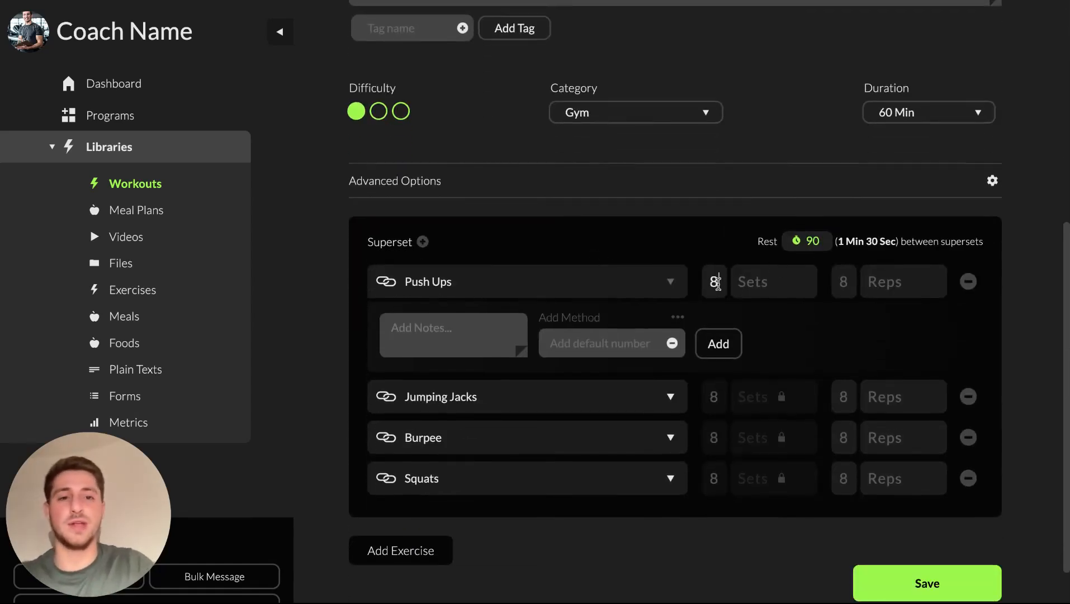
pyautogui.click(761, 281)
pyautogui.write('Rounds')
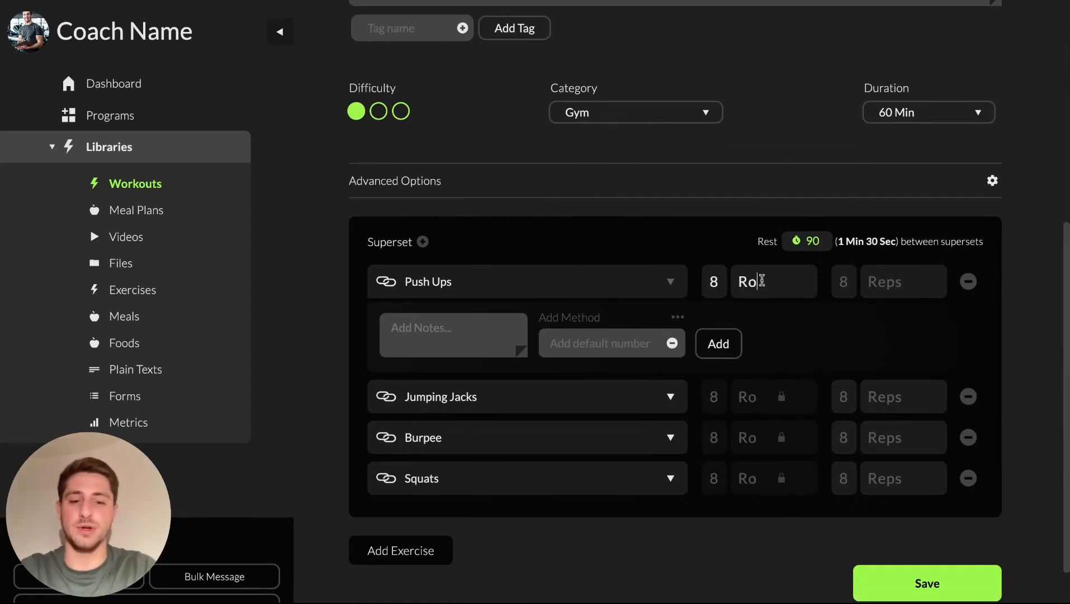
pyautogui.scroll(-1, 765, 255)
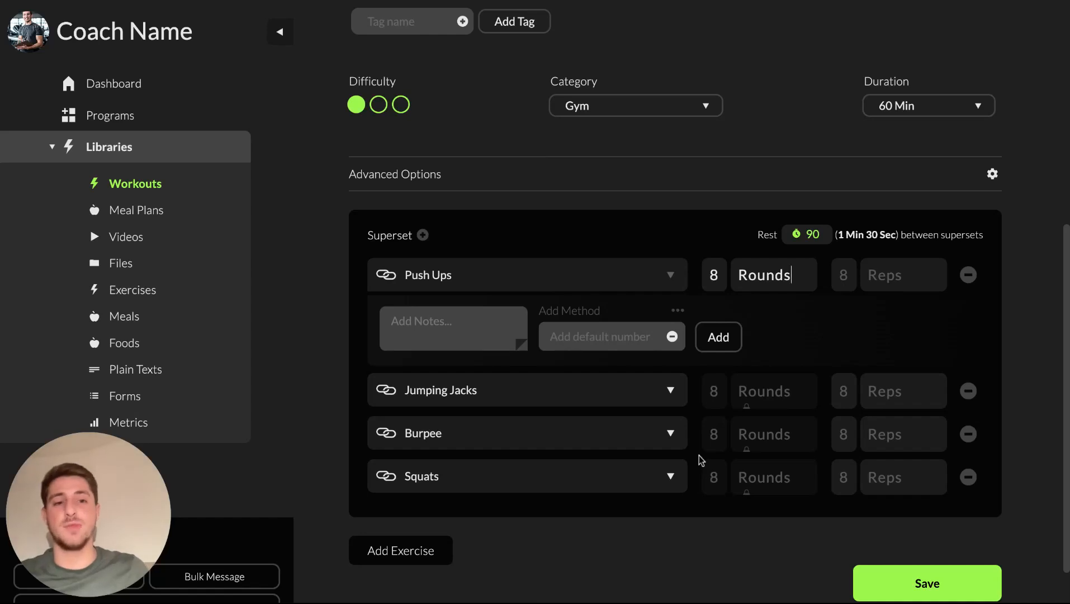
# Set Push Ups' reps to 20 with the unit renamed to Seconds
pyautogui.click(841, 274)
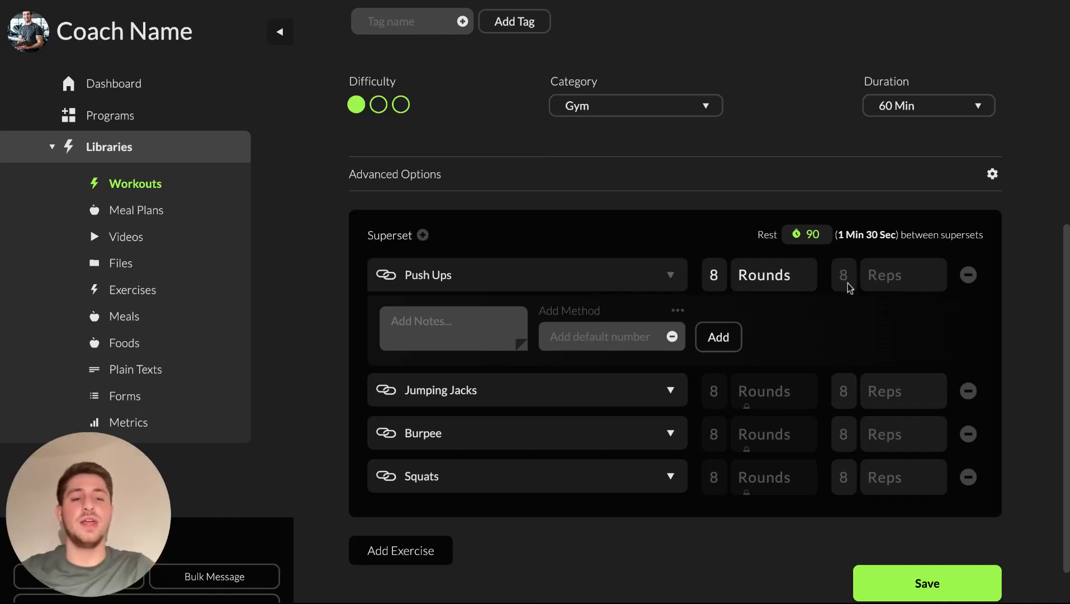
pyautogui.scroll(1, 828, 400)
pyautogui.scroll(5, 827, 403)
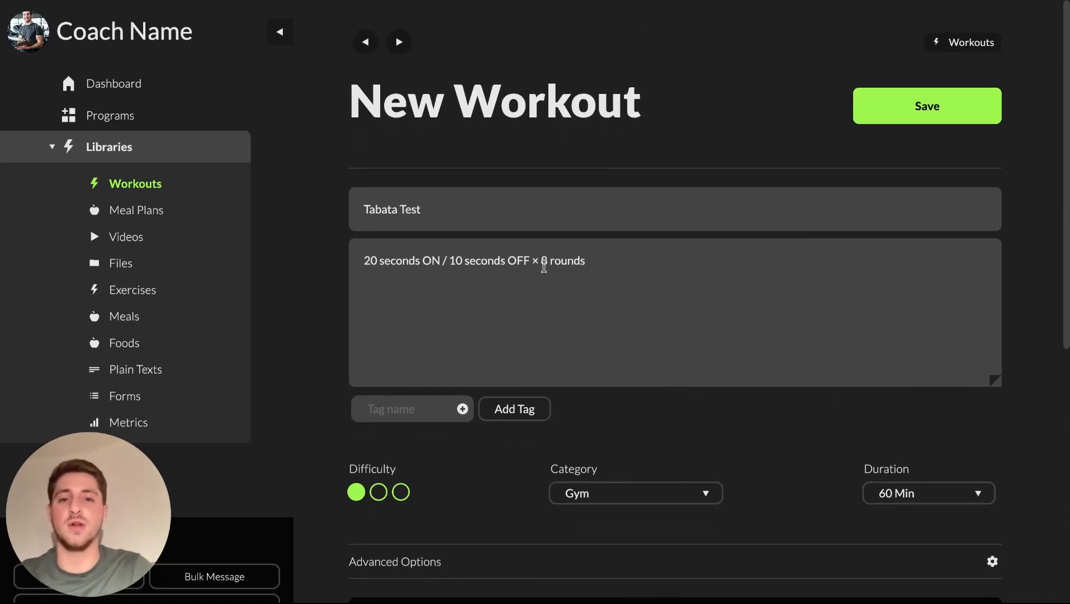
pyautogui.scroll(-6, 574, 393)
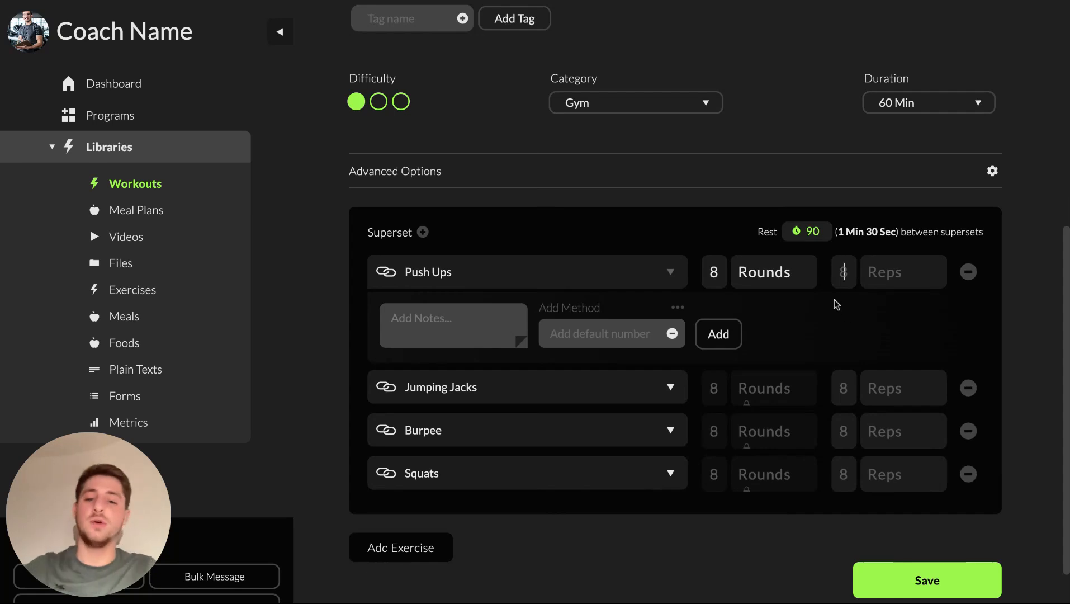
pyautogui.write('20')
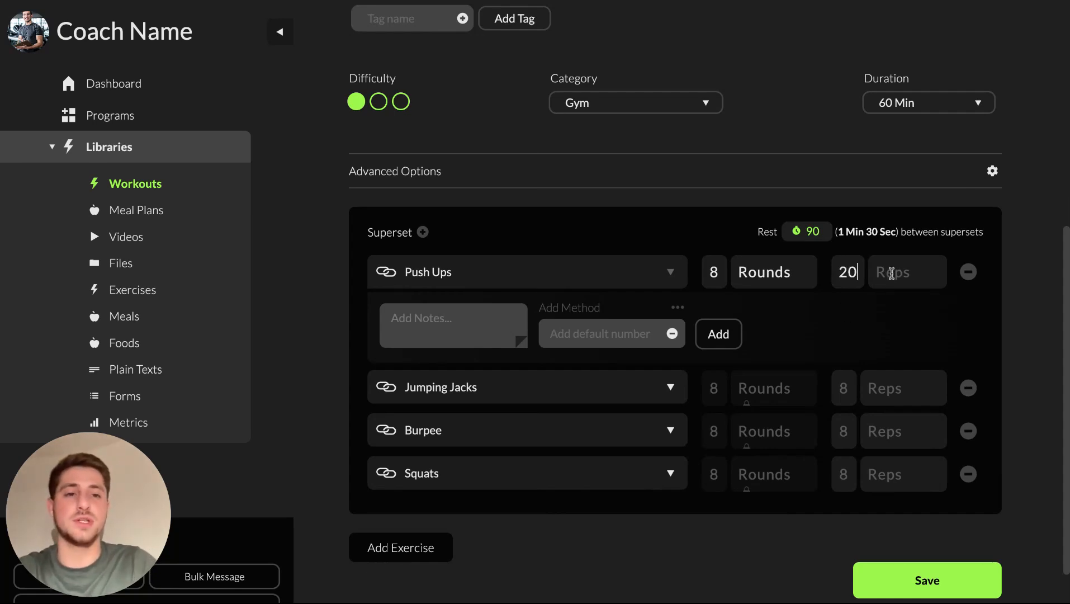
pyautogui.click(920, 277)
pyautogui.write('Seconds')
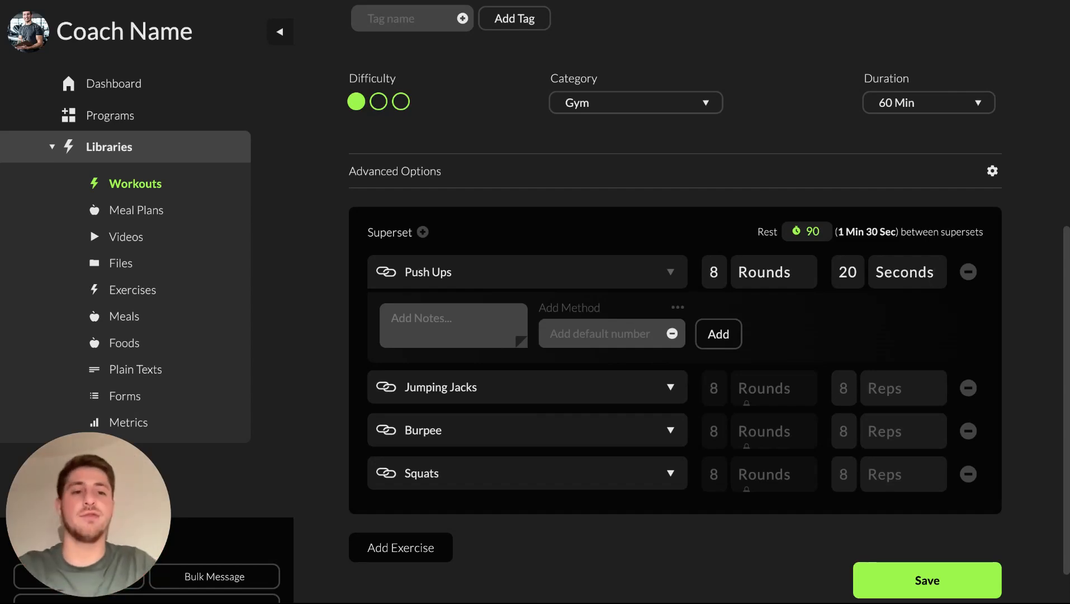
pyautogui.hotkey('ctrl', 'a')
pyautogui.scroll(-1, 614, 363)
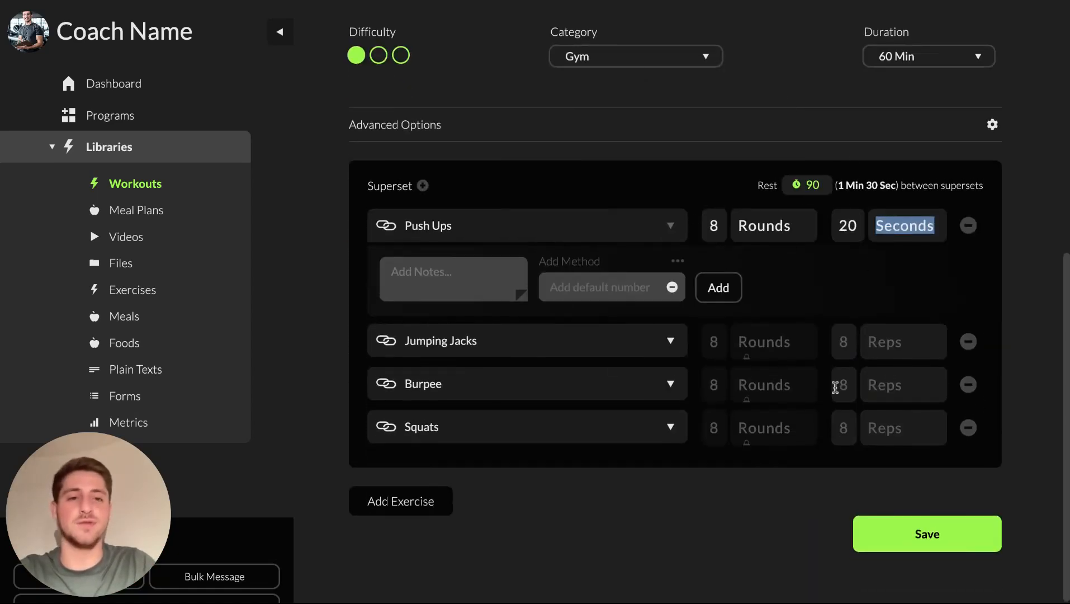
# Clear the wrongly pasted text from the Jumping Jacks unit field
pyautogui.click(888, 350)
pyautogui.write('20 seconds')
pyautogui.click(897, 385)
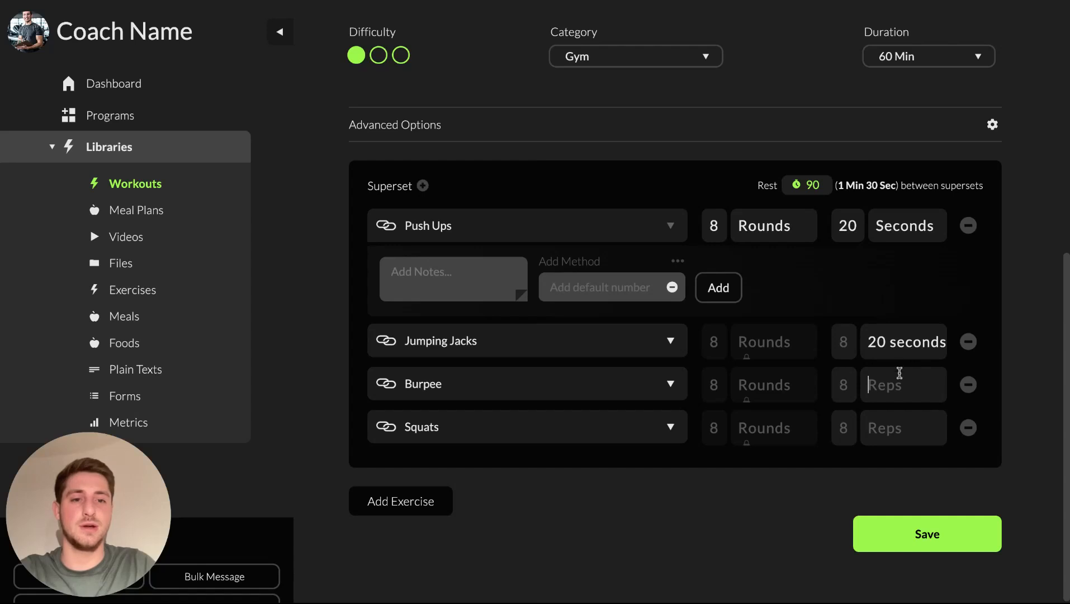
pyautogui.click(914, 351)
pyautogui.click(921, 342)
pyautogui.press('BackSpace')
pyautogui.press('BackSpace')
pyautogui.press('BackSpace')
pyautogui.hotkey('ctrl', 'a')
pyautogui.press('BackSpace')
# Copy the Seconds unit into Jumping Jacks, Burpee and Squats
pyautogui.doubleClick(907, 219)
pyautogui.hotkey('ctrl', 'c')
pyautogui.click(906, 353)
pyautogui.hotkey('ctrl', 'v')
pyautogui.click(898, 386)
pyautogui.hotkey('ctrl', 'v')
pyautogui.click(899, 437)
pyautogui.hotkey('ctrl', 'v')
# Copy the 20 duration value into Jumping Jacks and Burpee
pyautogui.doubleClick(849, 223)
pyautogui.hotkey('ctrl', 'c')
pyautogui.click(843, 340)
pyautogui.hotkey('ctrl', 'v')
pyautogui.click(843, 384)
pyautogui.hotkey('ctrl', 'v')
pyautogui.hotkey('ctrl', 'v')
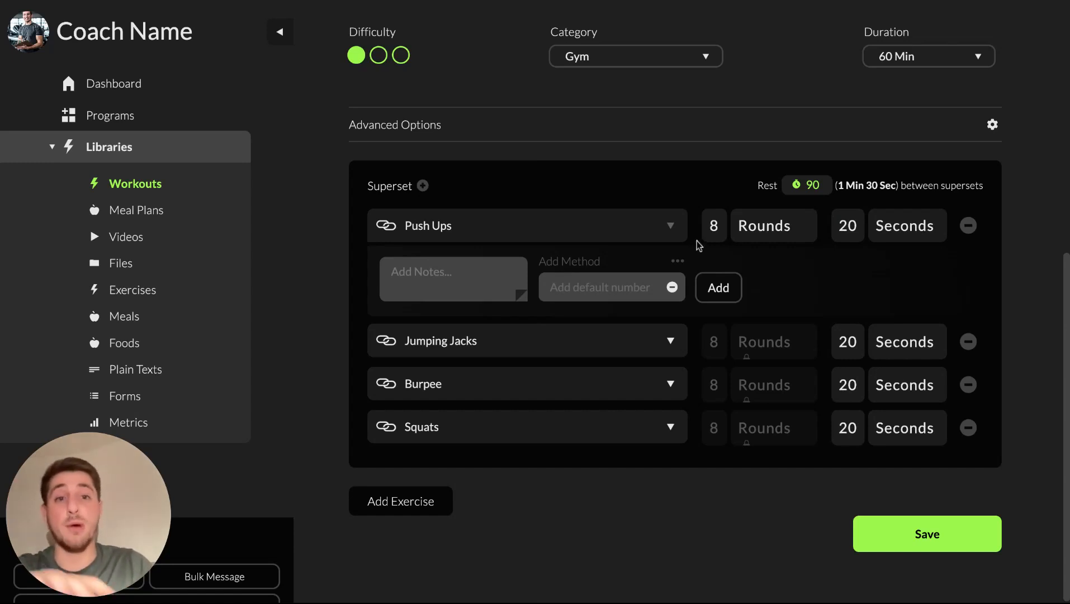
# Replace the 90-second rest between supersets with 10
pyautogui.doubleClick(813, 185)
pyautogui.write('10')
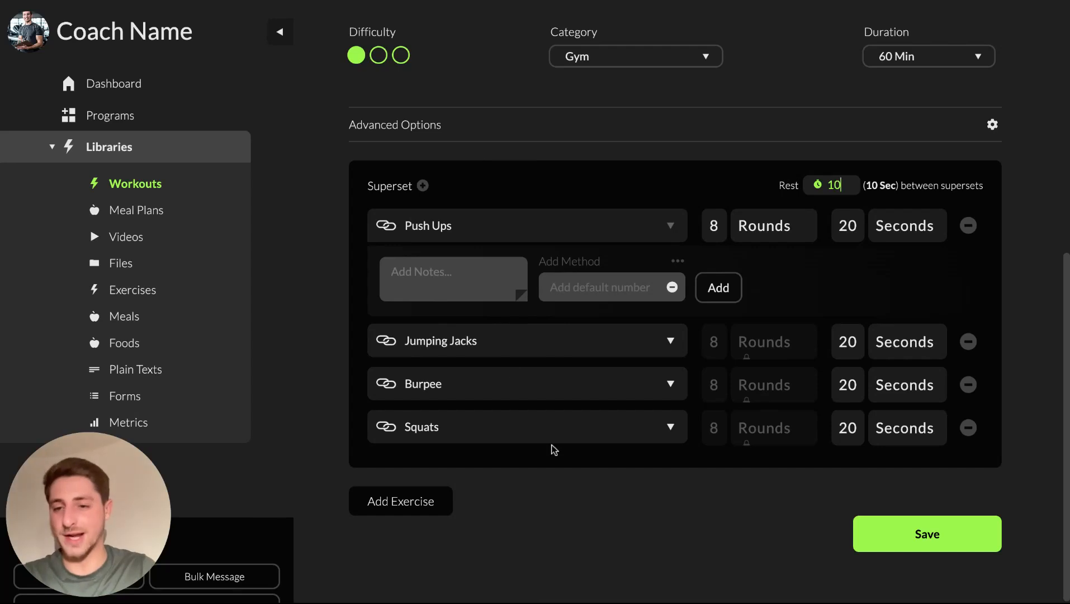
pyautogui.click(834, 189)
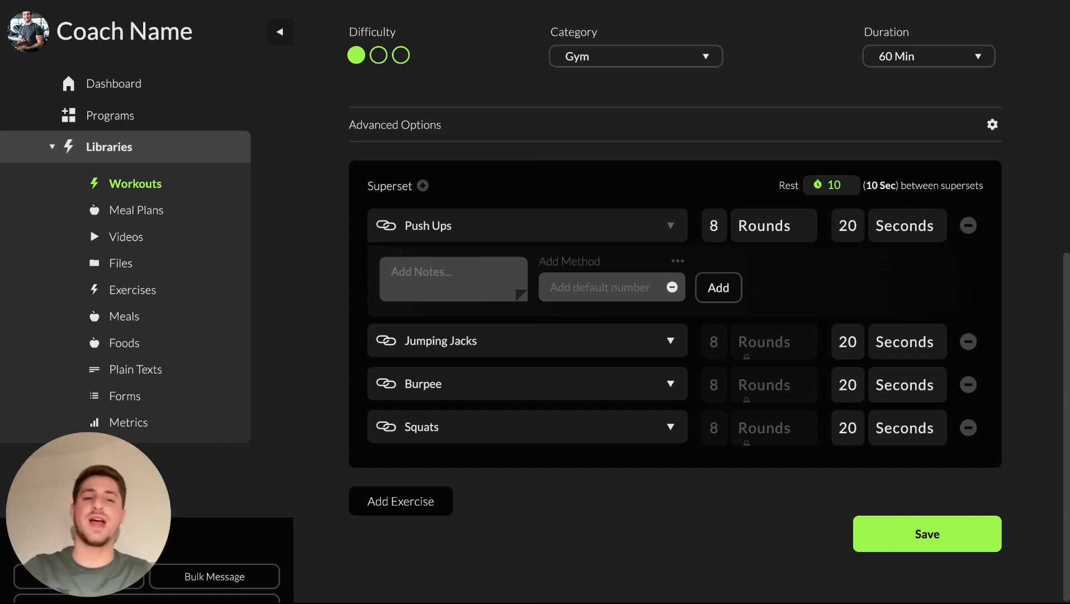
# Switch Push Ups to a custom method and enter a Rest (seconds) of 10
pyautogui.click(678, 262)
pyautogui.scroll(-5, 633, 326)
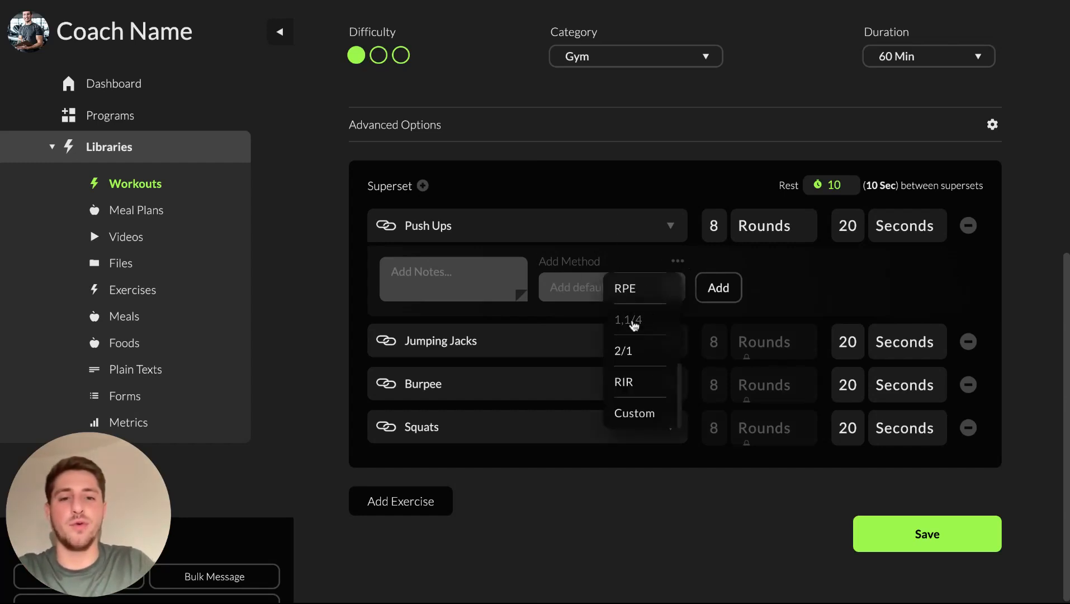
pyautogui.click(639, 412)
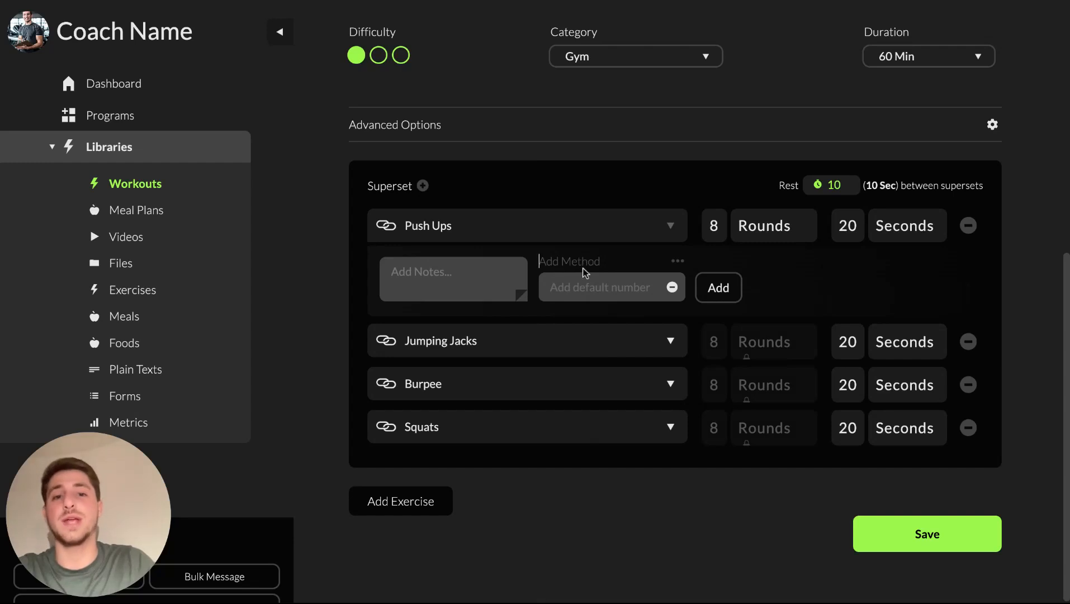
pyautogui.write('Rest')
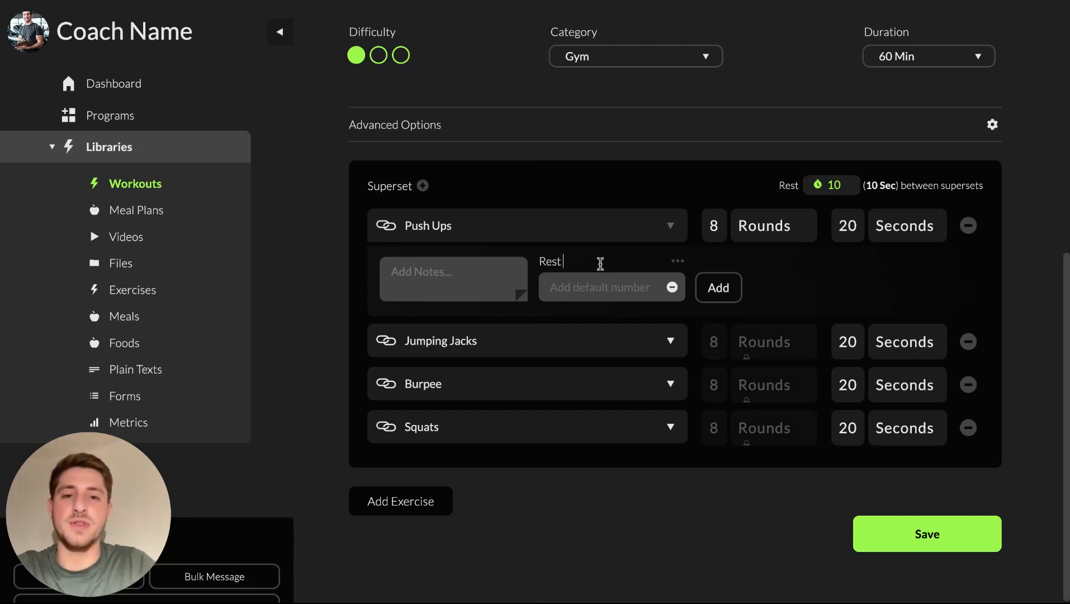
pyautogui.write(' (seconds(')
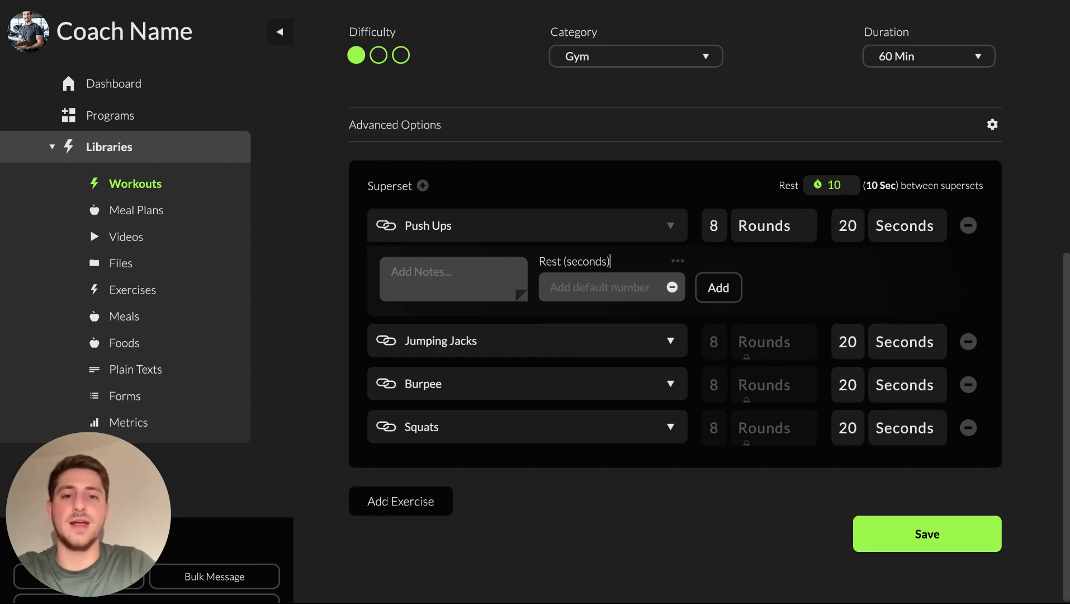
pyautogui.write('10')
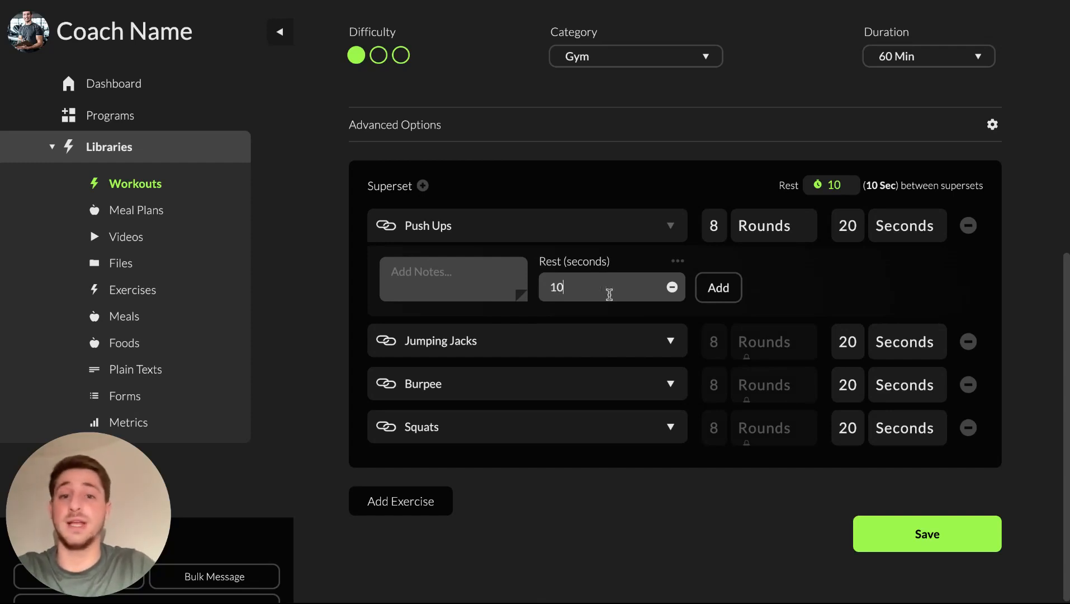
pyautogui.tripleClick(584, 261)
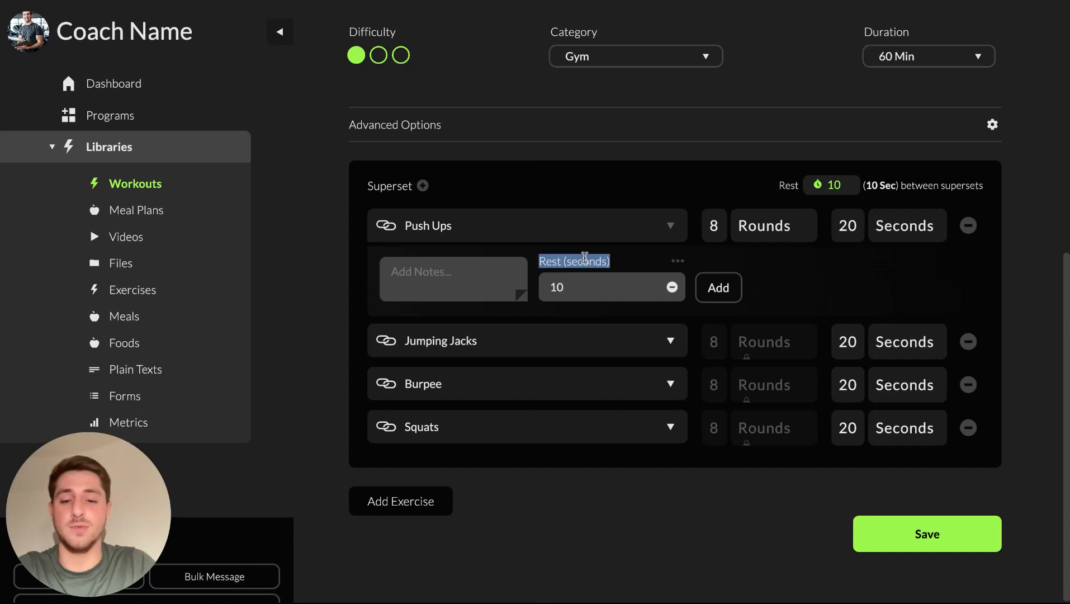
# Expand the Jumping Jacks, Burpee and Squats rows and set Squats' rest to 10 seconds
pyautogui.click(671, 342)
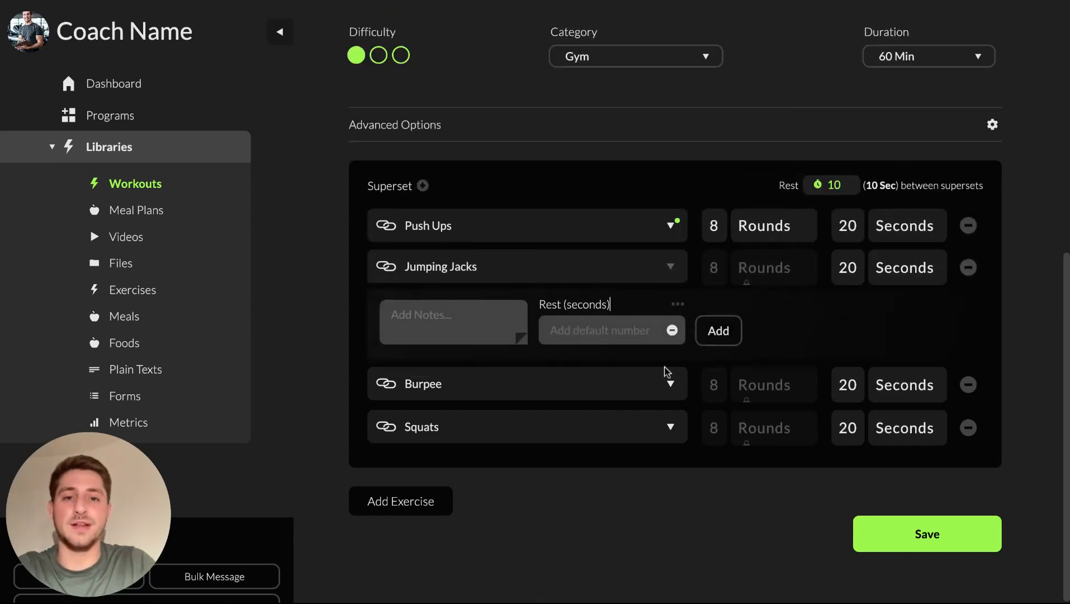
pyautogui.click(684, 390)
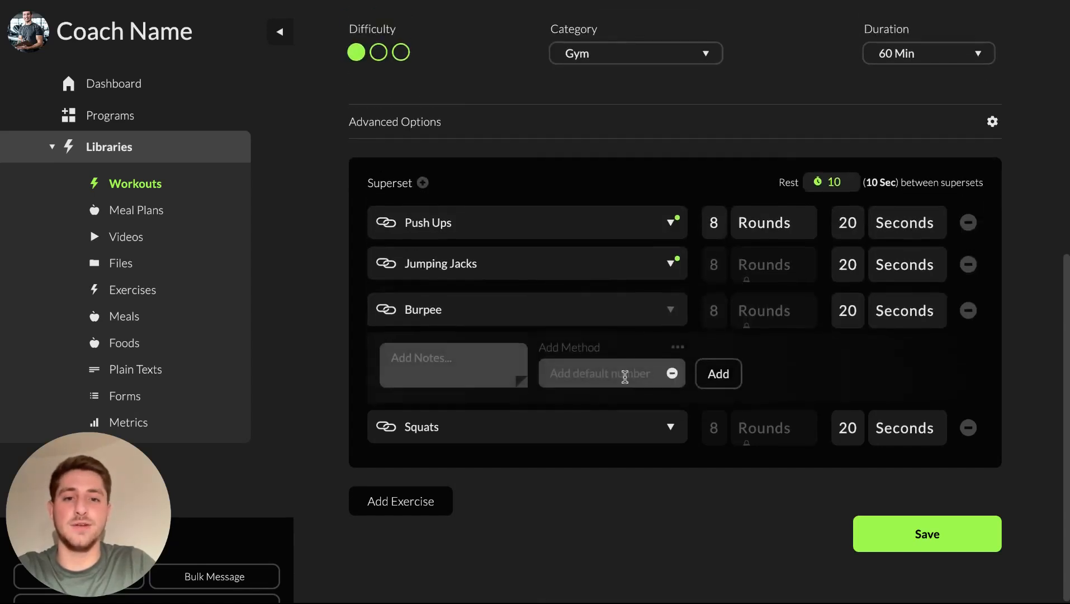
pyautogui.click(672, 429)
pyautogui.click(594, 423)
pyautogui.write('10')
pyautogui.hotkey('ctrl', 'a')
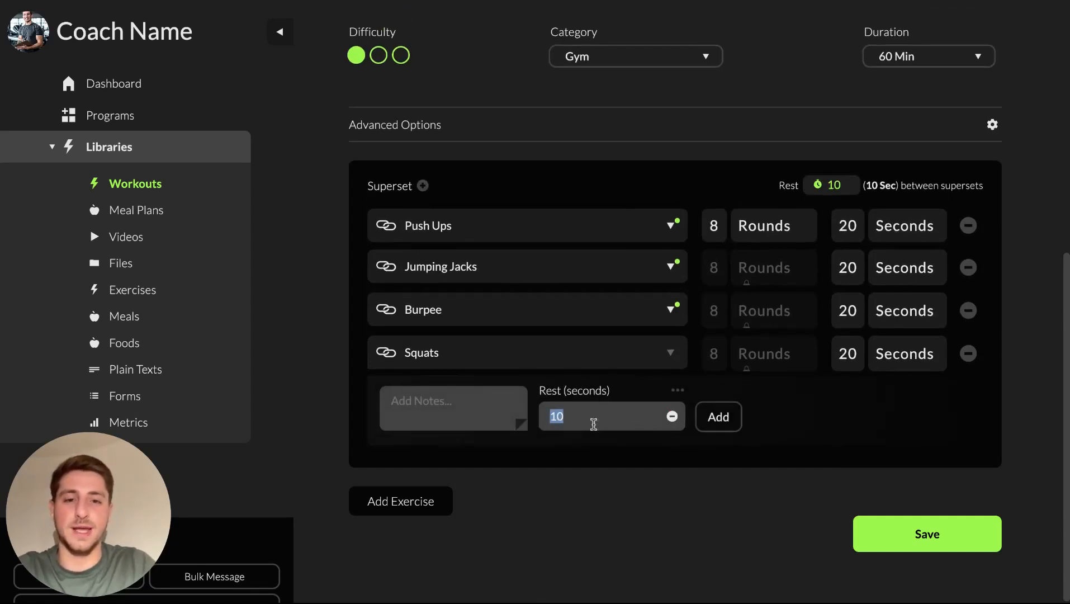
pyautogui.click(670, 352)
# Paste 10 seconds as the Burpee and Jumping Jacks rest, then check Push Ups' rest
pyautogui.click(674, 382)
pyautogui.click(581, 373)
pyautogui.hotkey('ctrl', 'v')
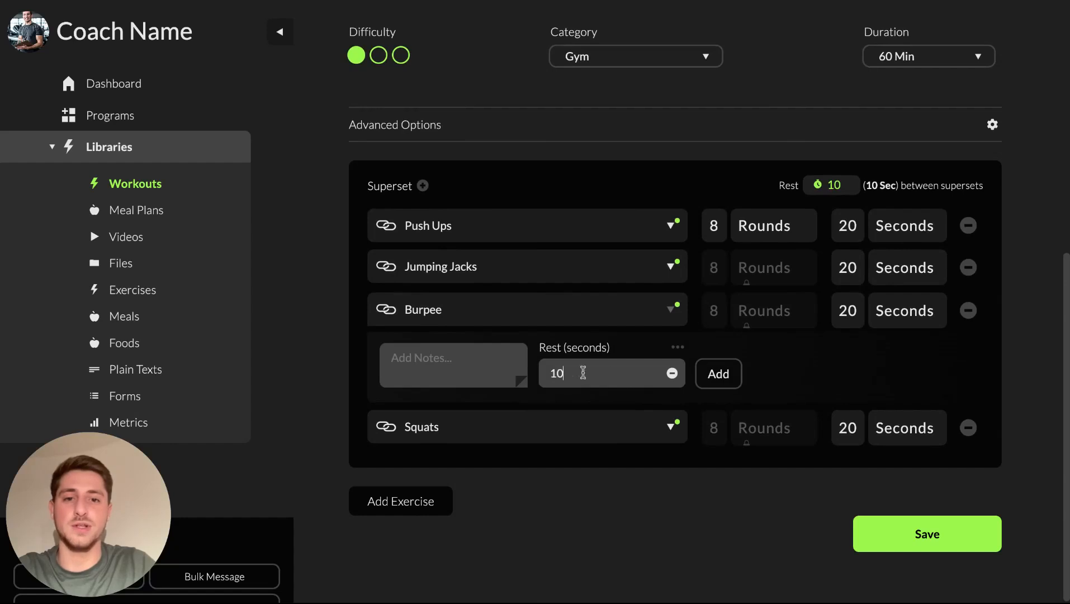
pyautogui.click(671, 267)
pyautogui.click(593, 327)
pyautogui.hotkey('ctrl', 'v')
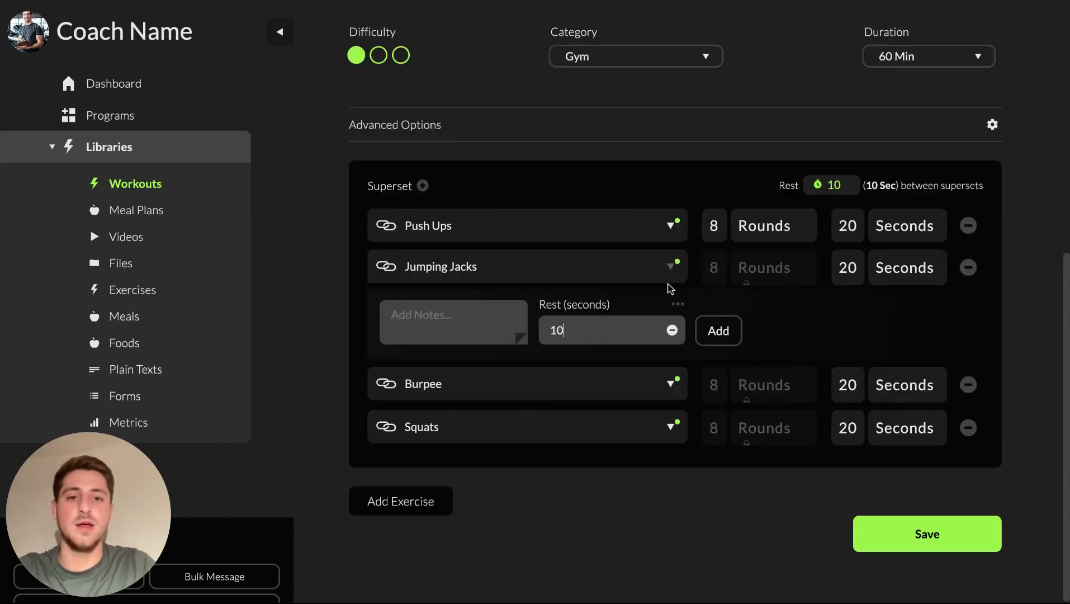
pyautogui.click(676, 233)
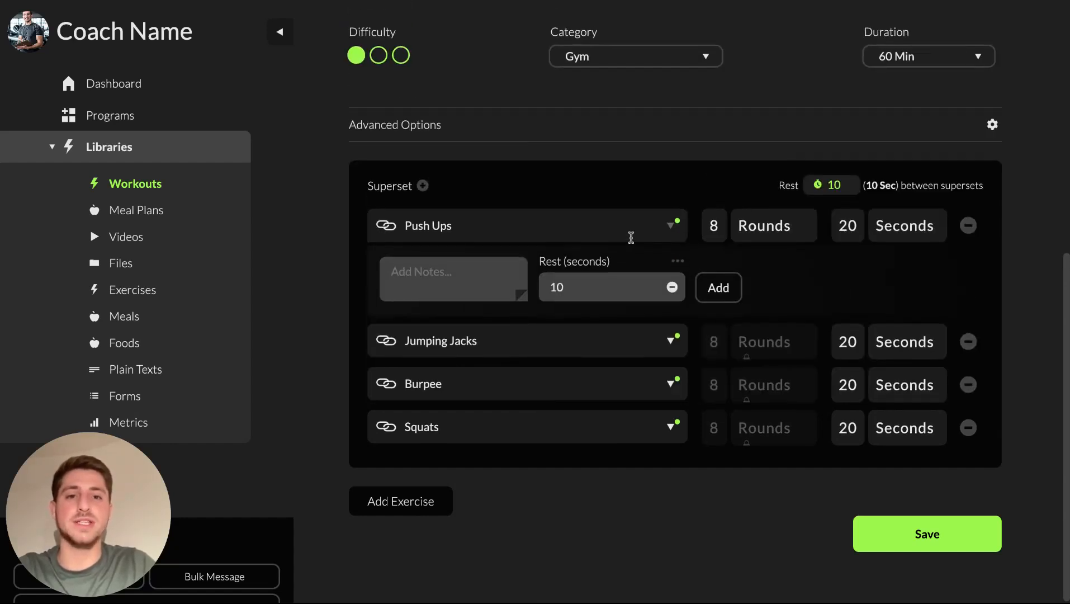
pyautogui.click(671, 225)
# Save the Tabata Test workout and review the saved superset
pyautogui.click(890, 569)
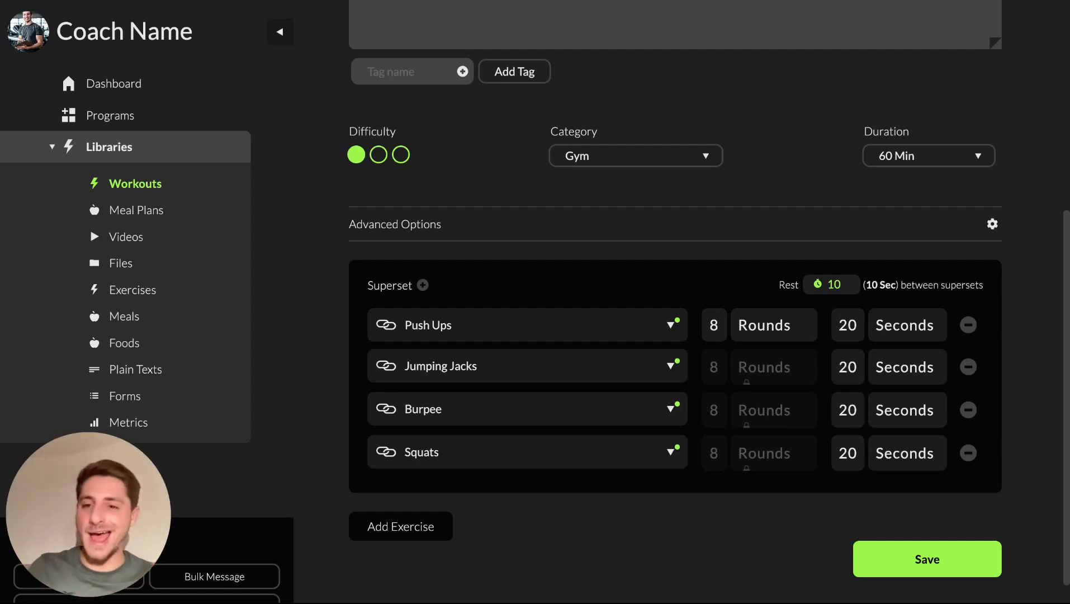
pyautogui.scroll(6, 879, 279)
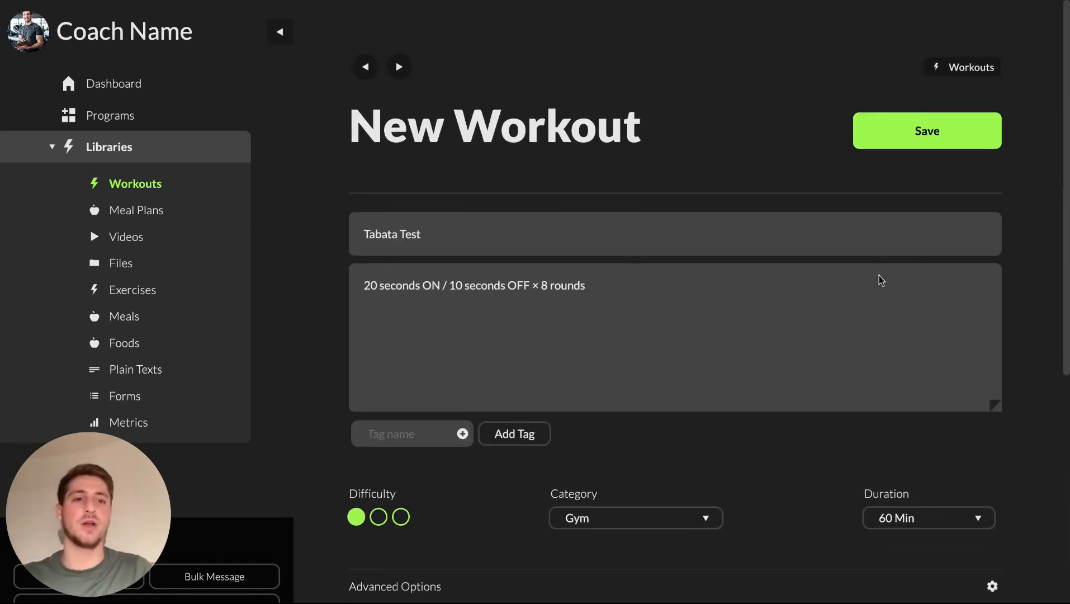
pyautogui.click(909, 128)
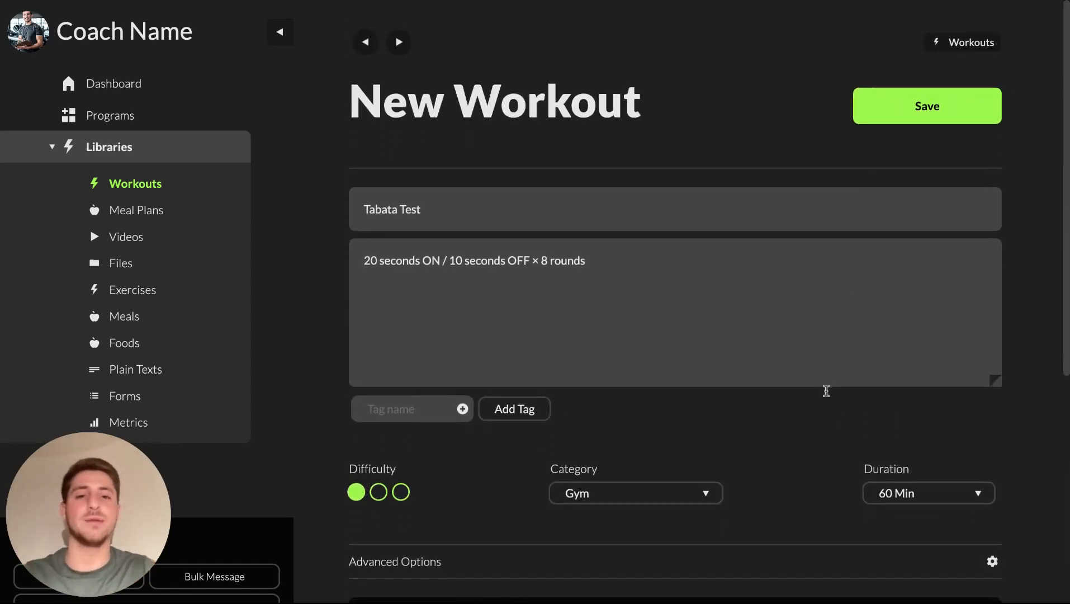
pyautogui.scroll(-5, 827, 390)
pyautogui.scroll(-3, 827, 390)
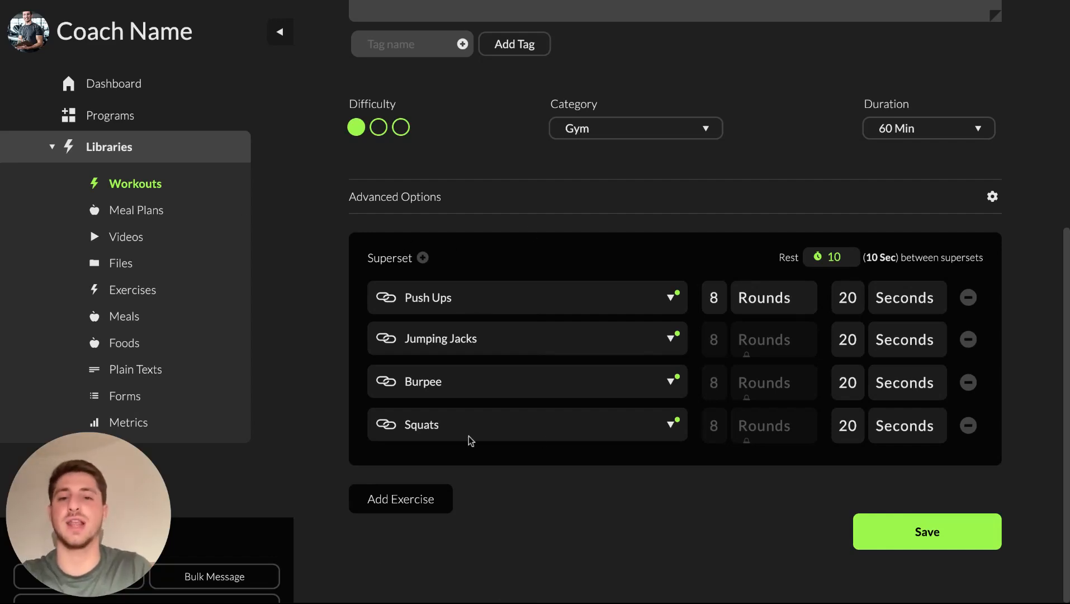
pyautogui.scroll(6, 490, 365)
pyautogui.scroll(-6, 497, 387)
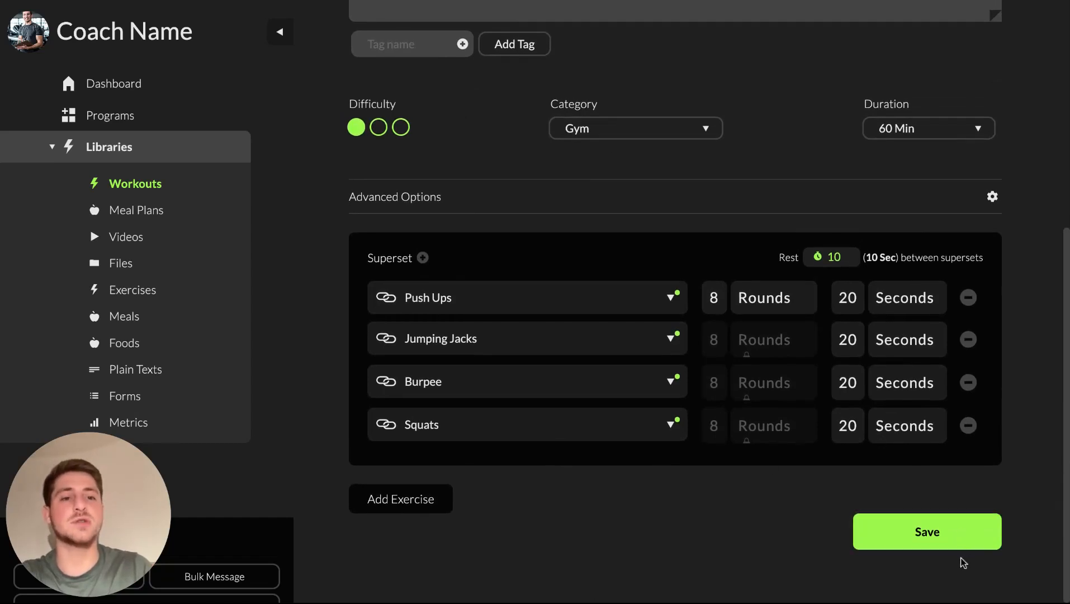
pyautogui.click(933, 536)
pyautogui.scroll(1, 672, 262)
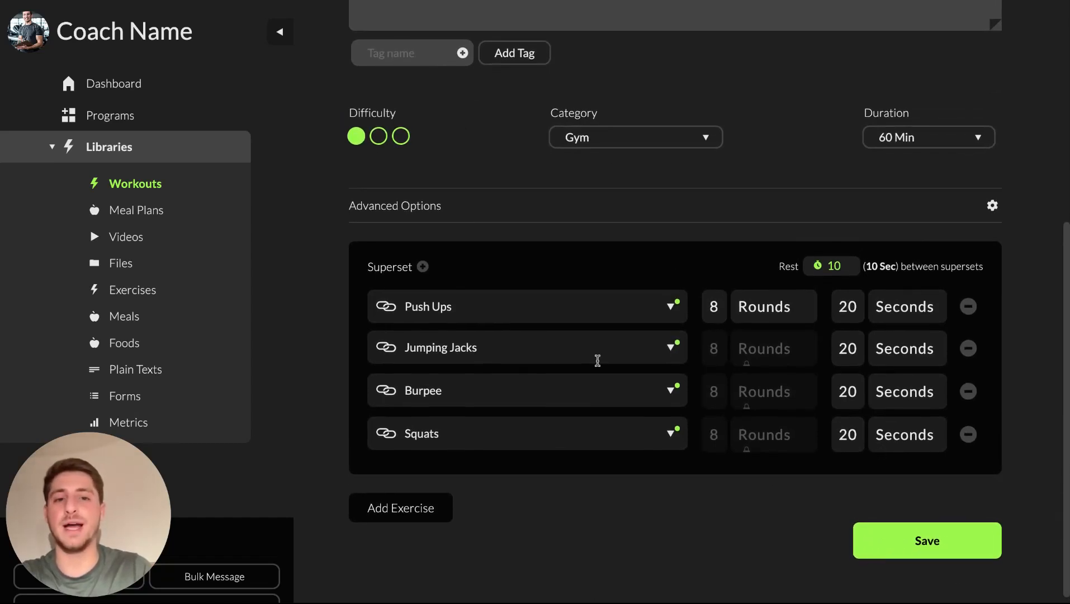
# Check Push Ups' rest, add then remove two empty superset blocks, and save again
pyautogui.click(680, 307)
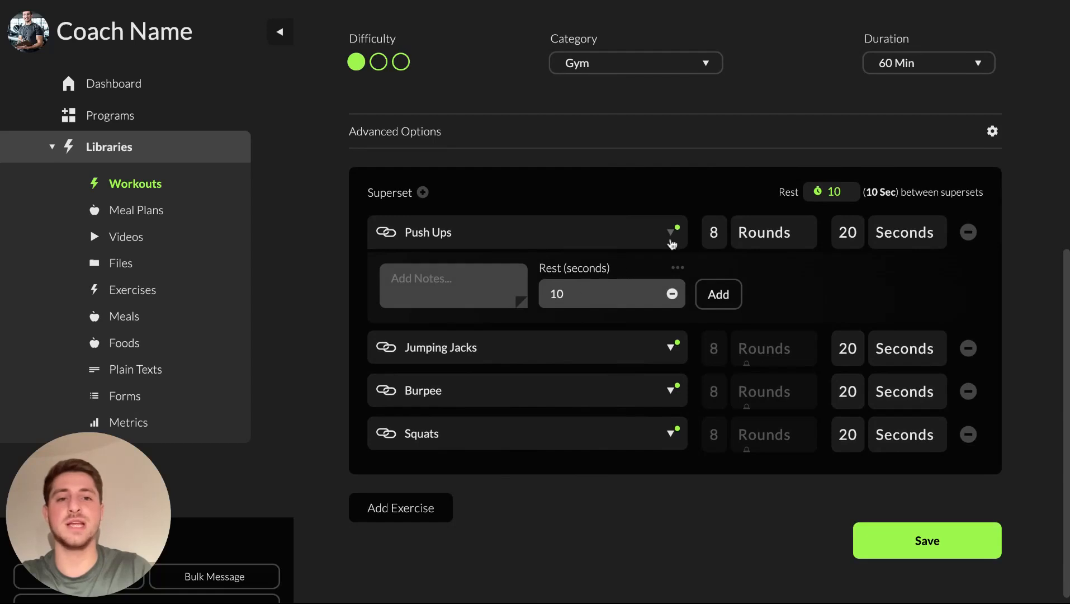
pyautogui.click(671, 233)
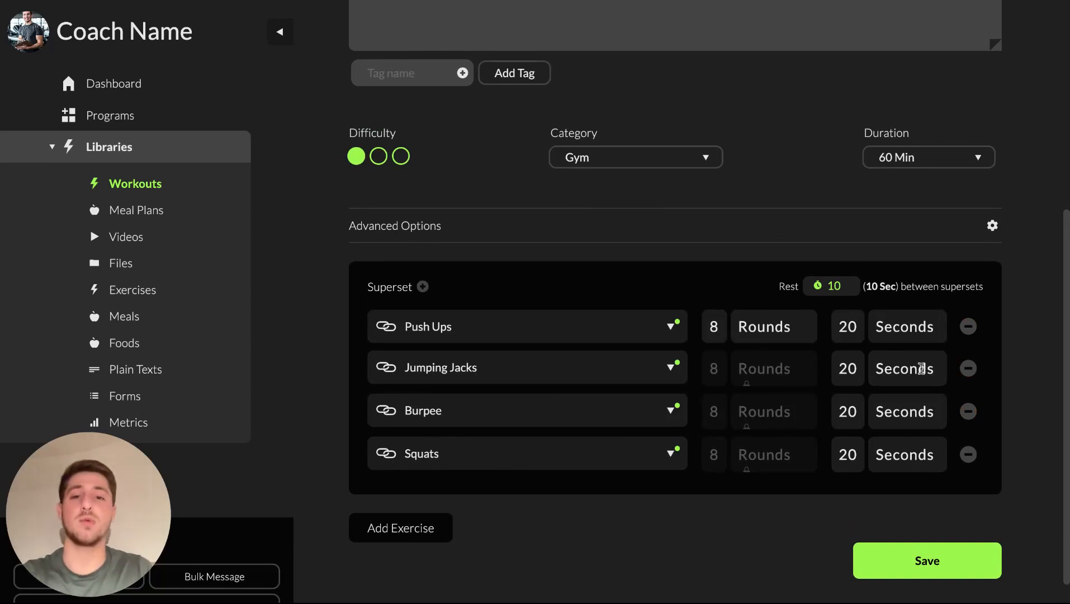
pyautogui.scroll(-1, 527, 400)
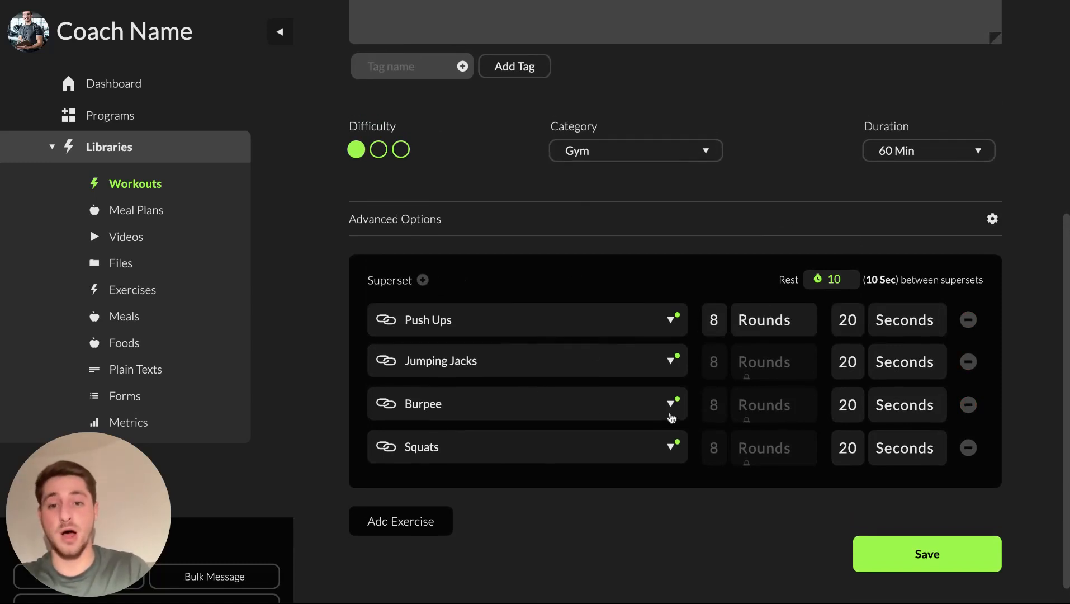
pyautogui.click(428, 514)
pyautogui.click(421, 519)
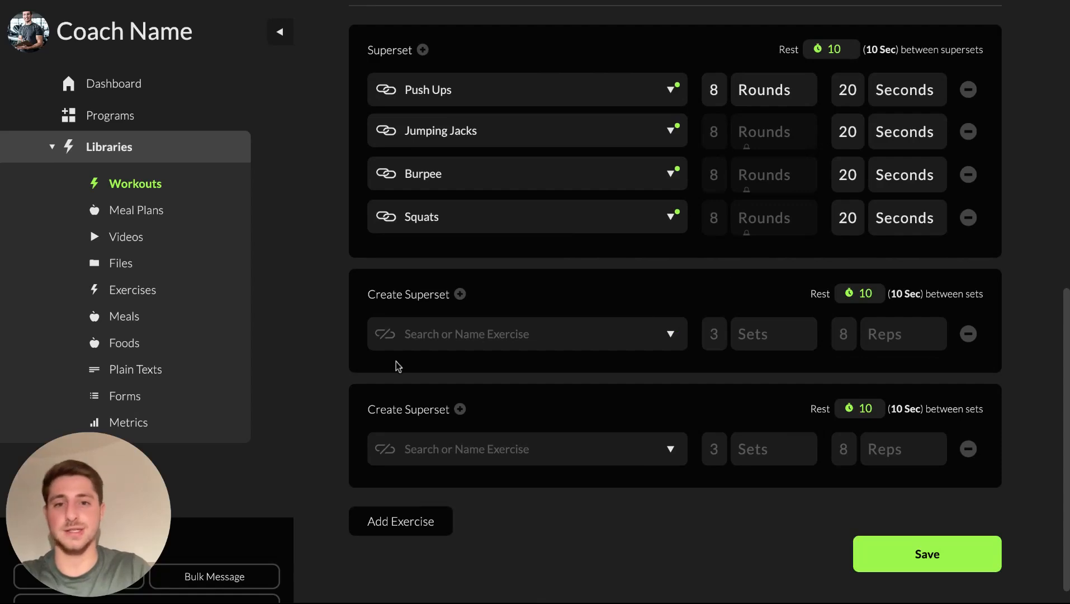
pyautogui.click(968, 334)
pyautogui.click(969, 446)
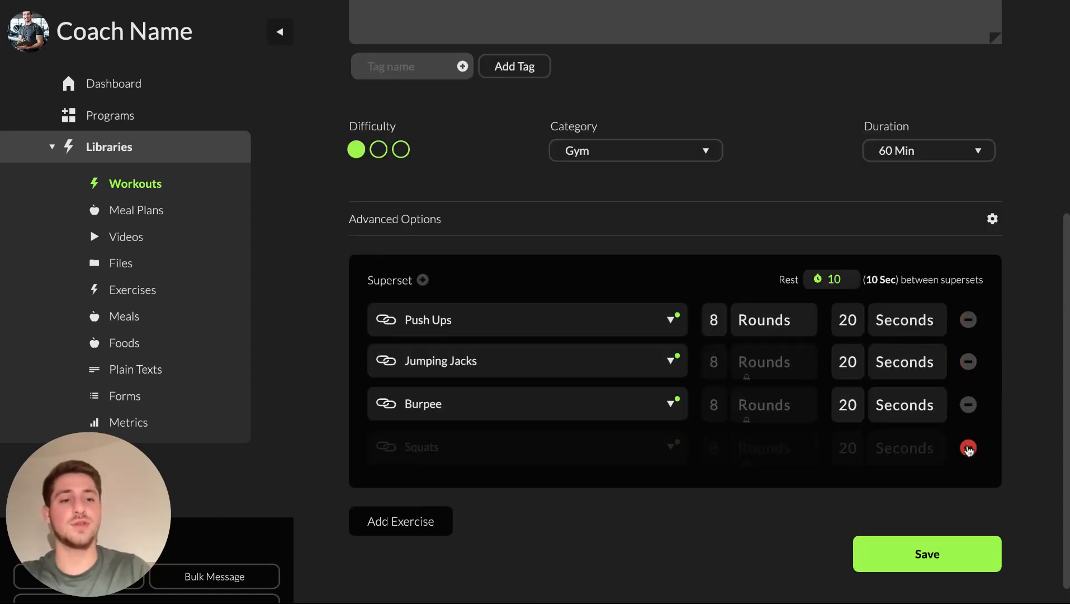
pyautogui.click(914, 554)
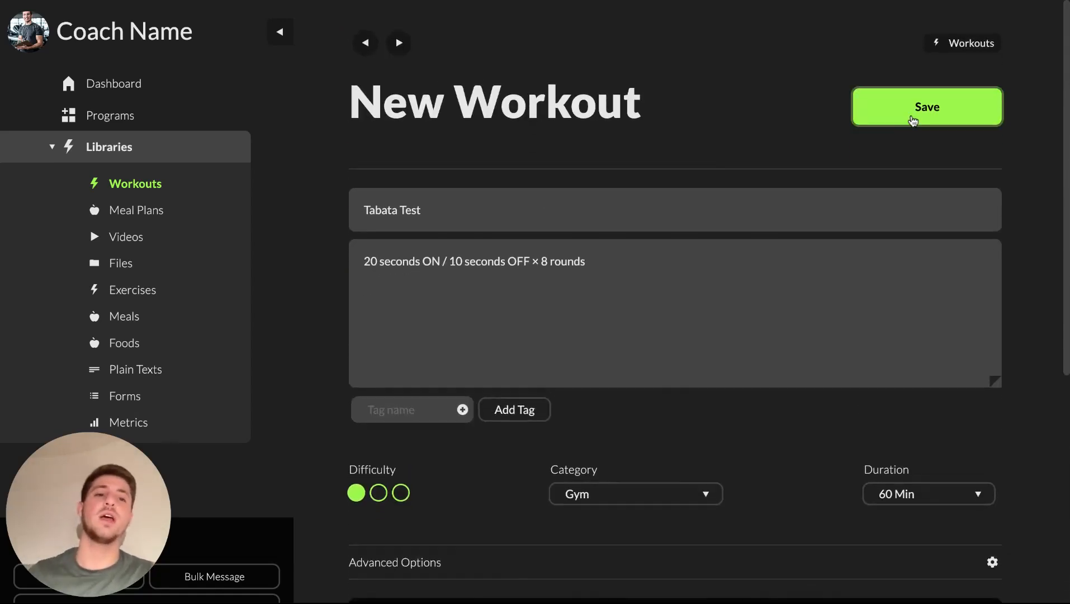
# Go to the chosen client's profile and open their daily schedule
pyautogui.scroll(-7, 218, 302)
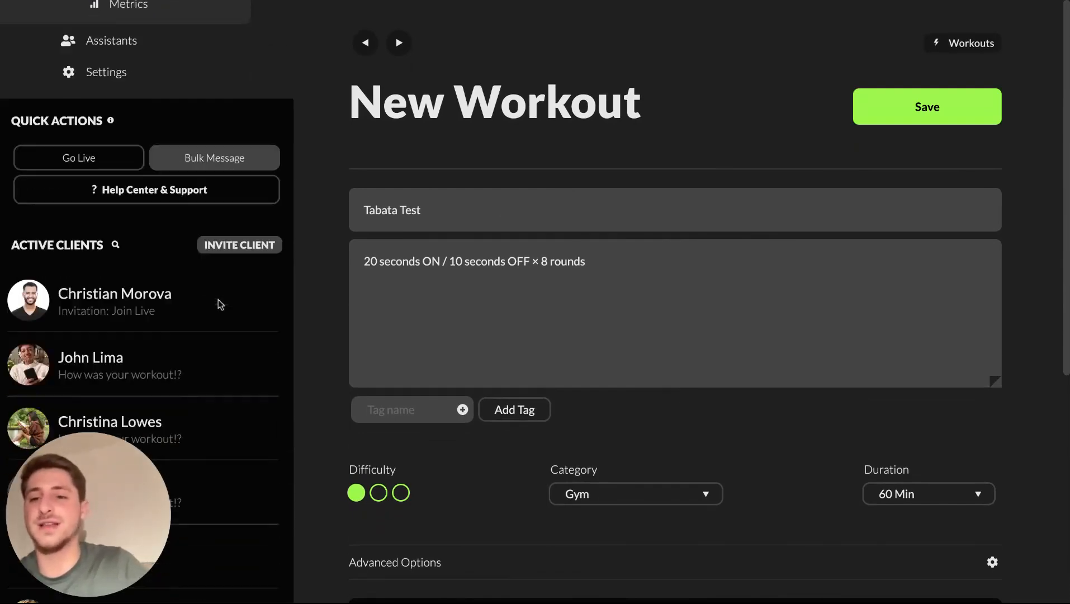
pyautogui.click(40, 245)
pyautogui.scroll(2, 172, 283)
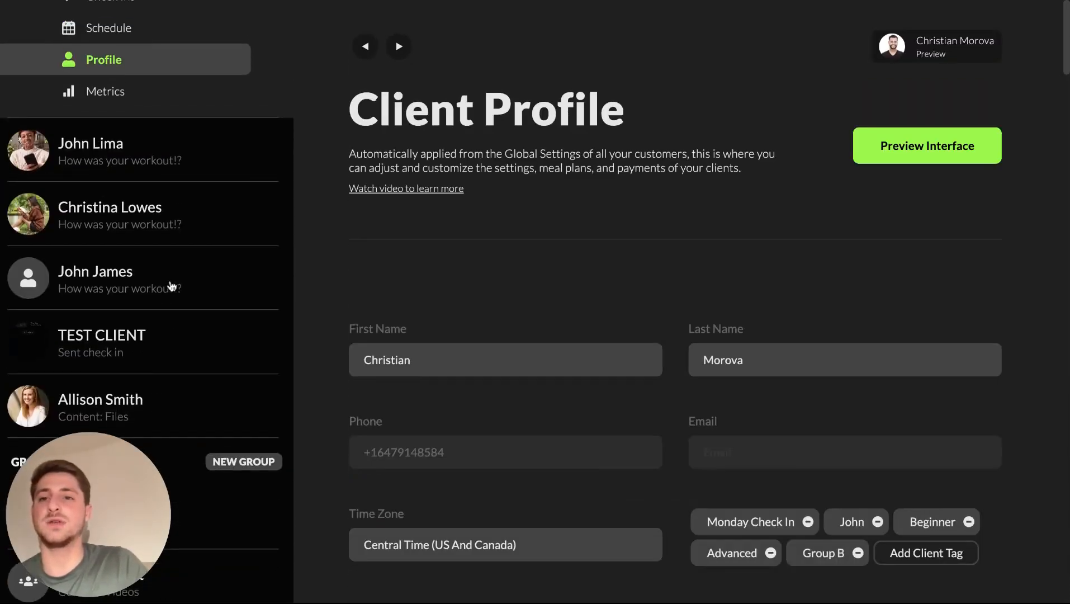
pyautogui.click(37, 197)
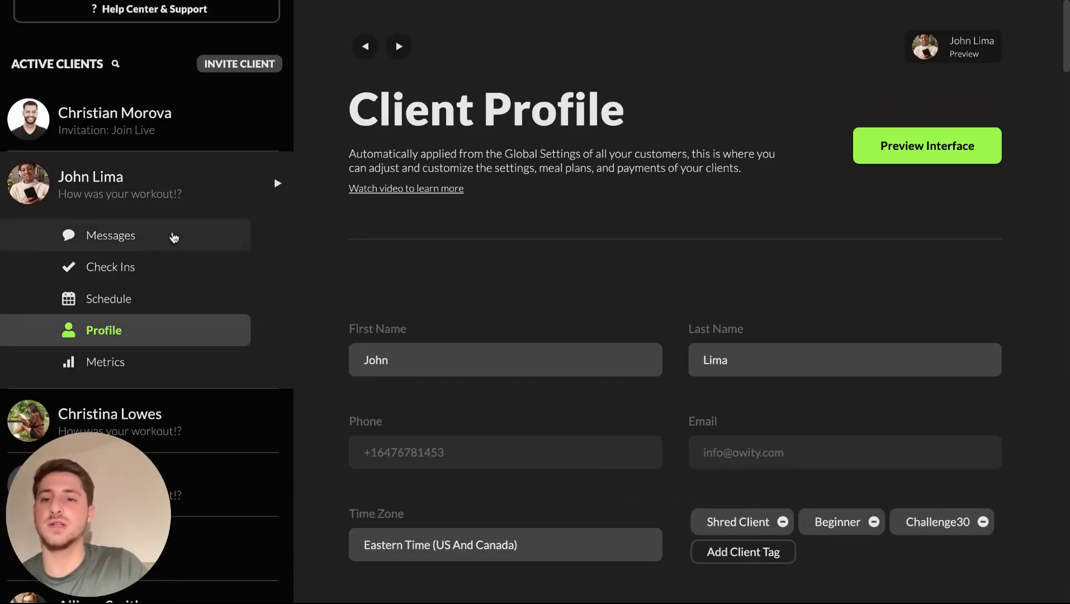
pyautogui.click(150, 302)
pyautogui.scroll(-5, 582, 467)
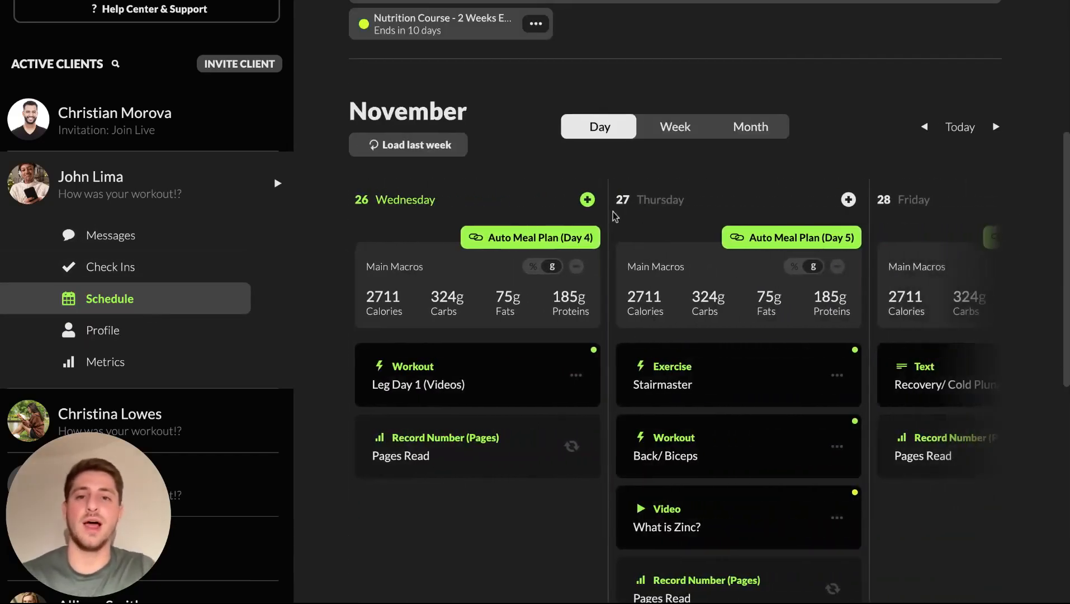
# Add the Tabata Test workout to Wednesday 26 November and preview it as the client
pyautogui.click(586, 200)
pyautogui.click(624, 238)
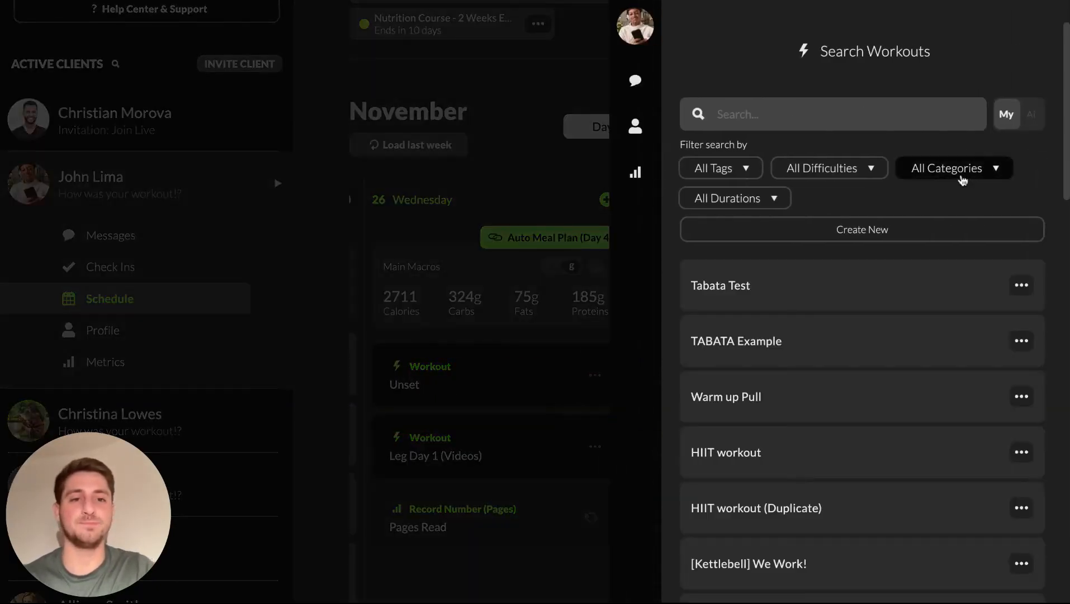
pyautogui.click(738, 291)
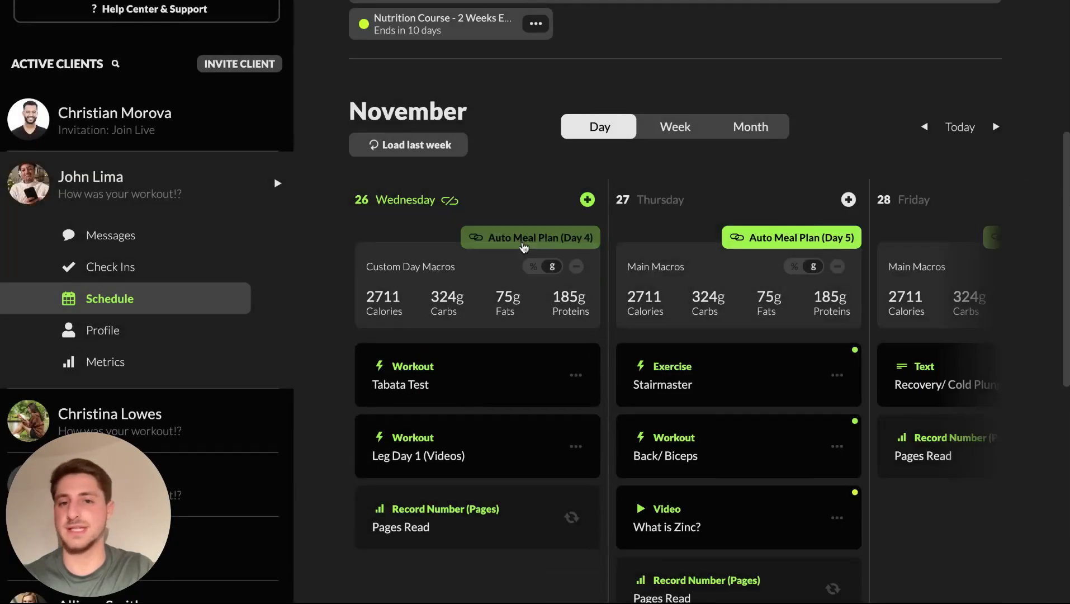
pyautogui.scroll(6, 611, 287)
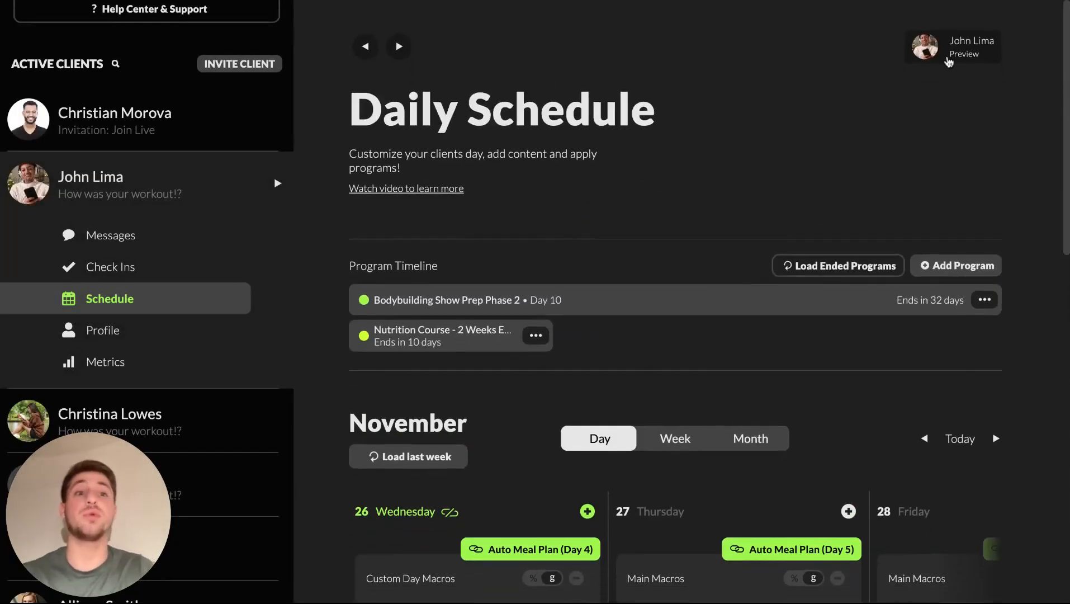
pyautogui.click(949, 56)
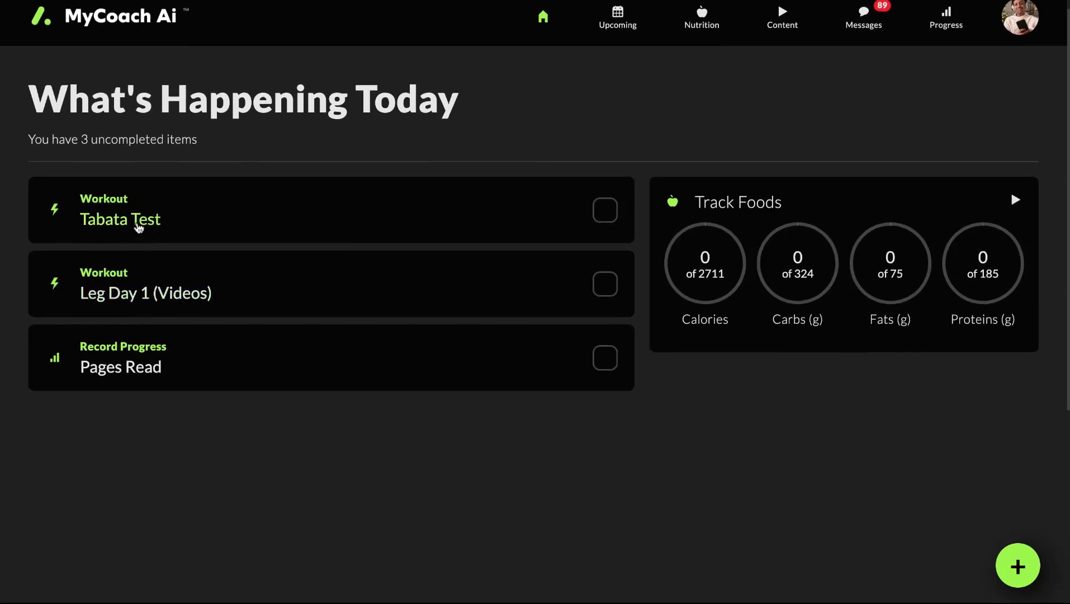
# Open the Tabata Test card and review its title, description and four exercises
pyautogui.click(138, 227)
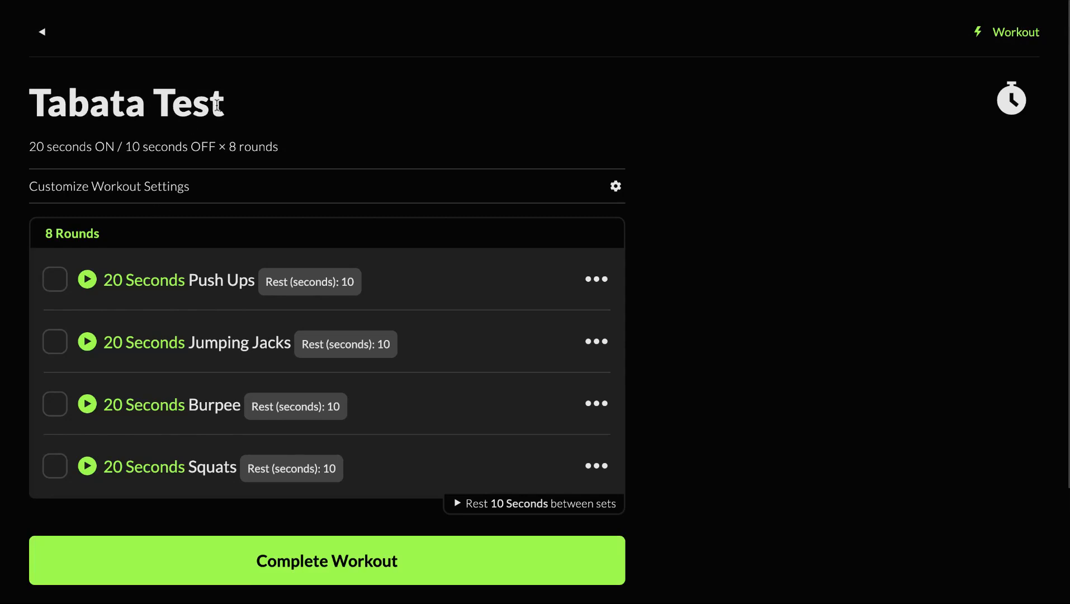
pyautogui.tripleClick(80, 107)
pyautogui.click(213, 134)
pyautogui.tripleClick(227, 140)
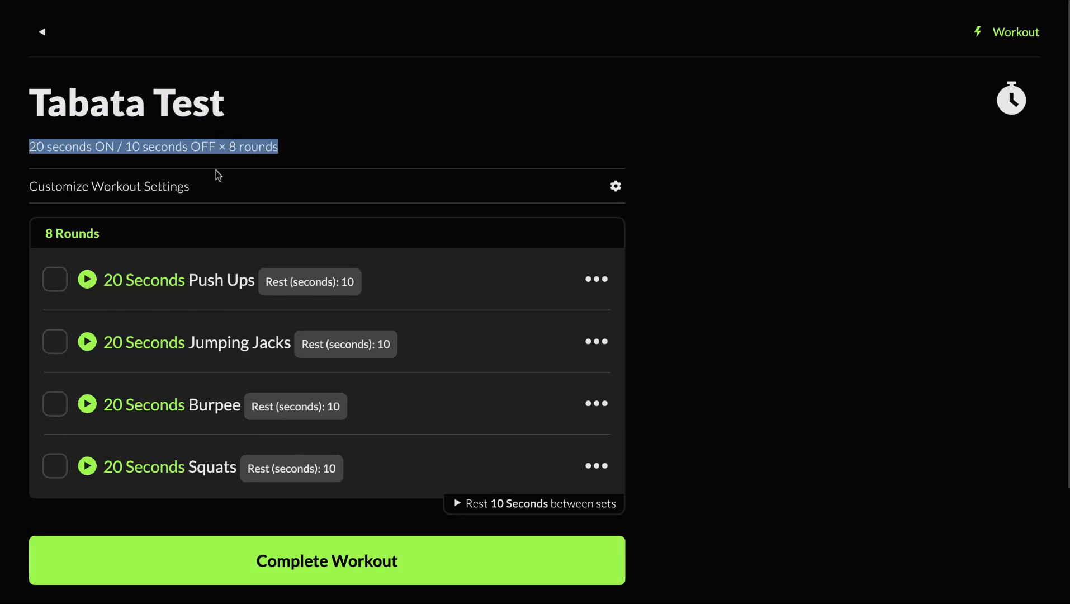
pyautogui.click(265, 143)
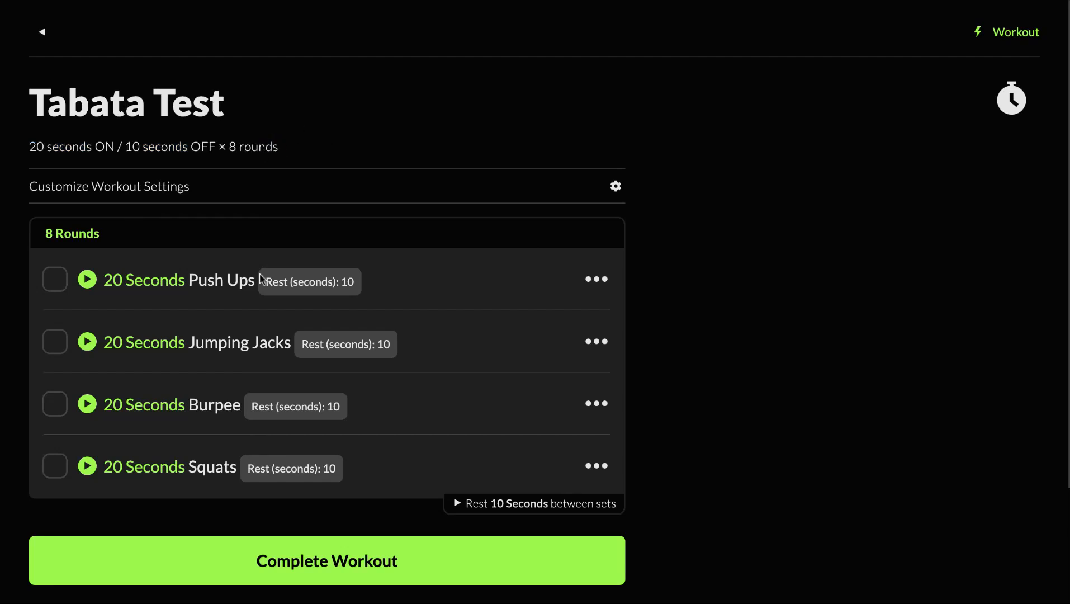
pyautogui.scroll(-1, 258, 326)
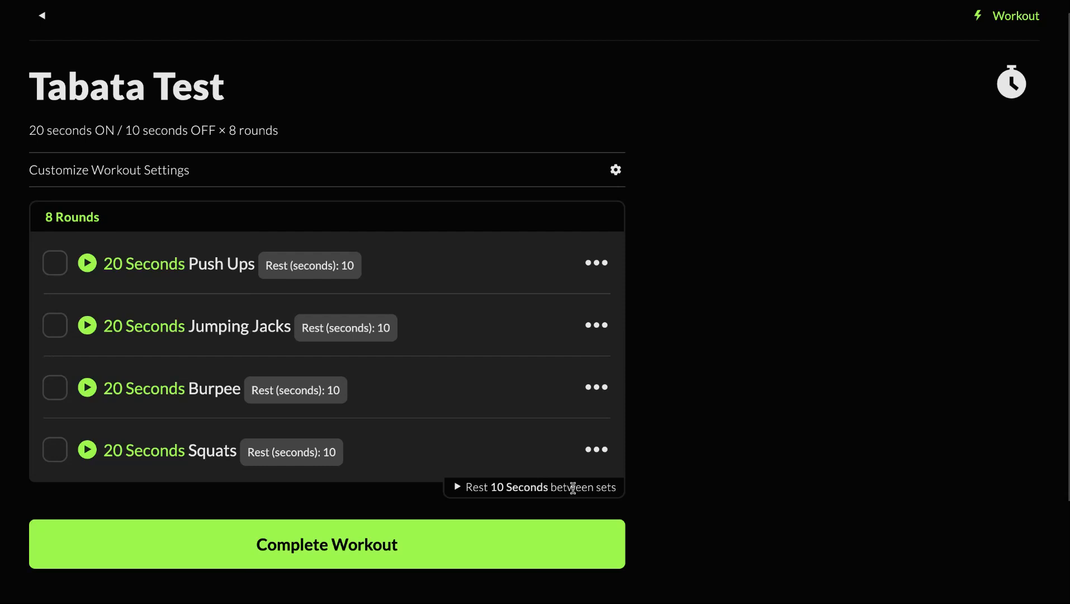
# Start, pause and reset the first exercise's timer back to 00:00.0
pyautogui.click(469, 486)
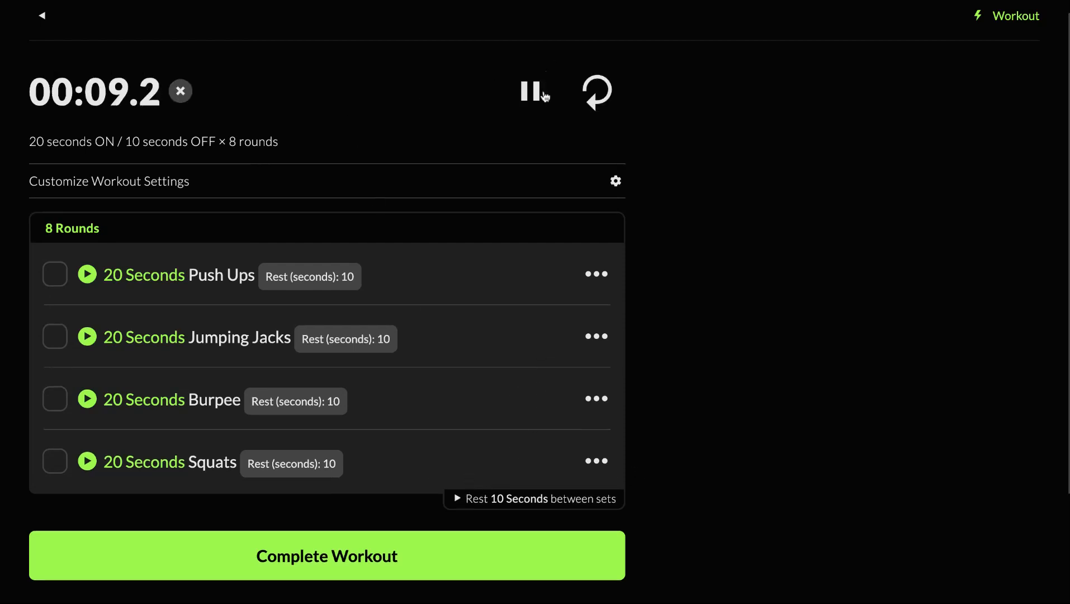
pyautogui.click(541, 104)
pyautogui.click(591, 99)
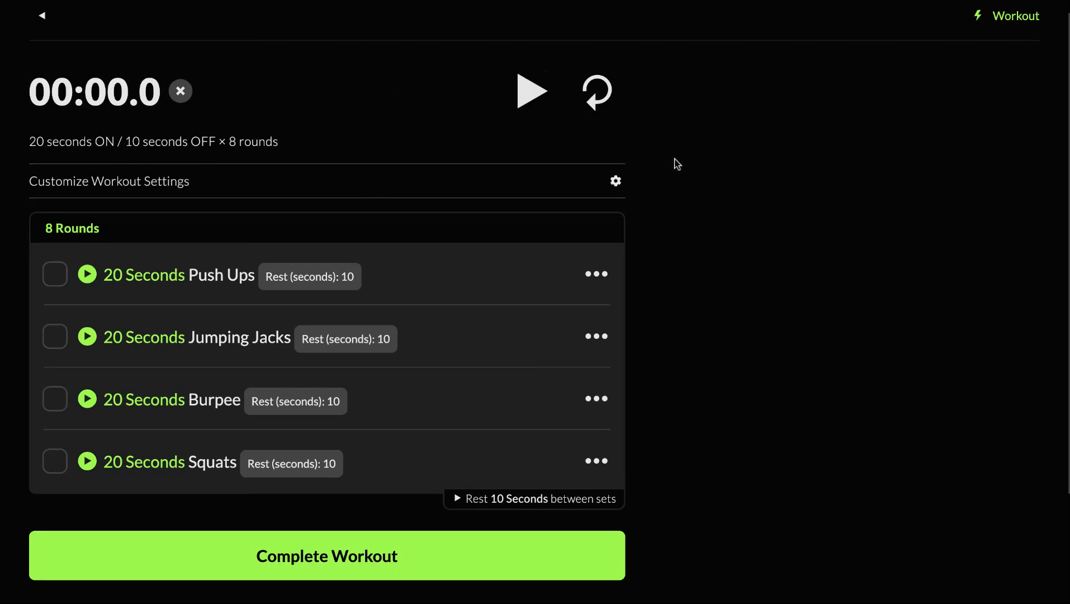
pyautogui.scroll(-1, 666, 163)
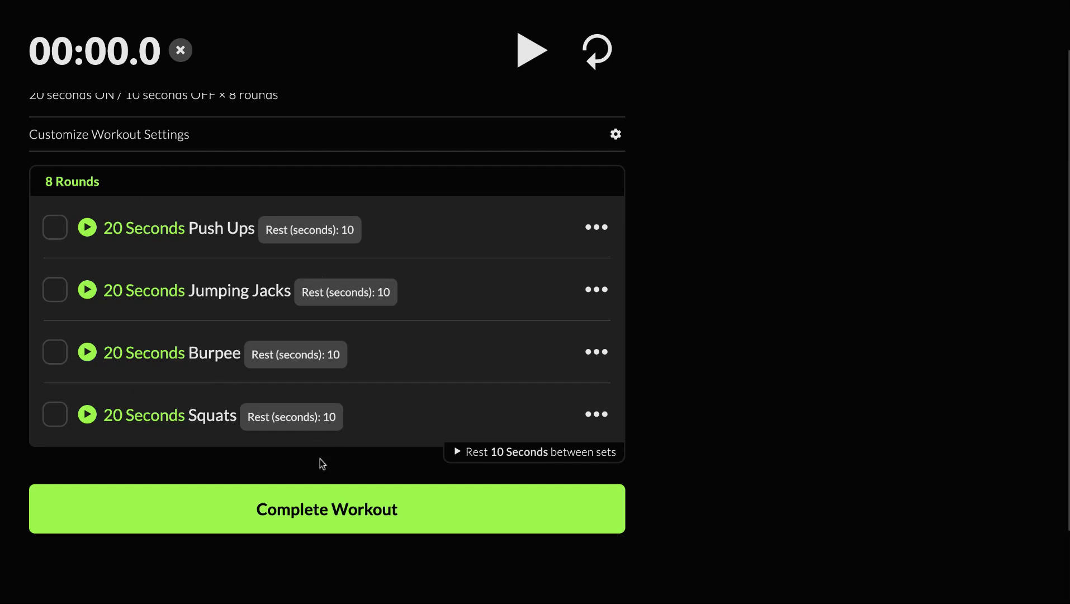
pyautogui.scroll(1, 309, 172)
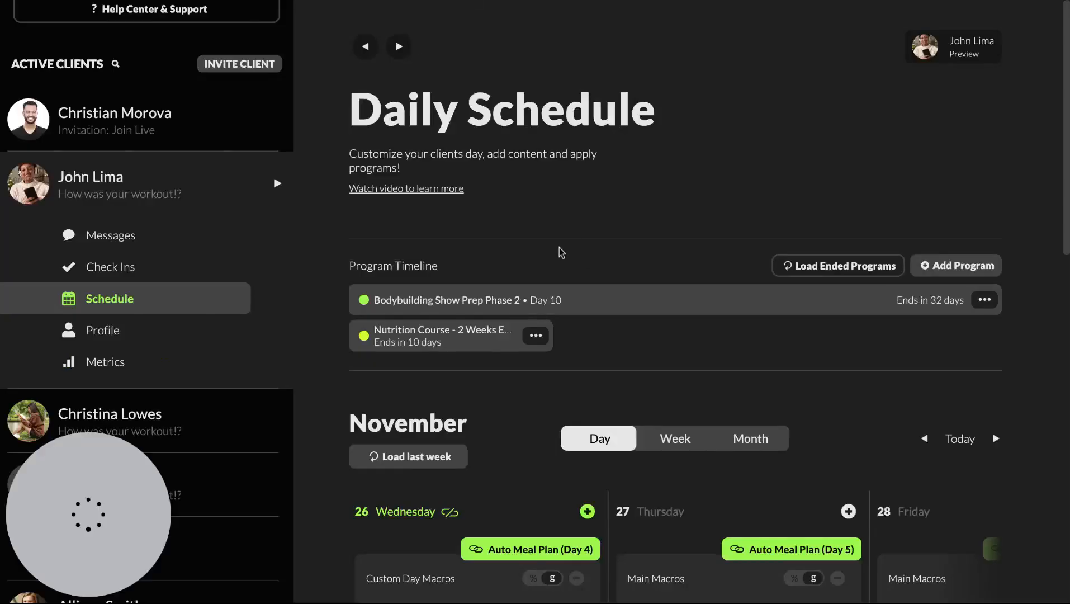
# Scroll up the coach's Daily Schedule to show the program timeline and Wednesday 26 November
pyautogui.scroll(3, 129, 296)
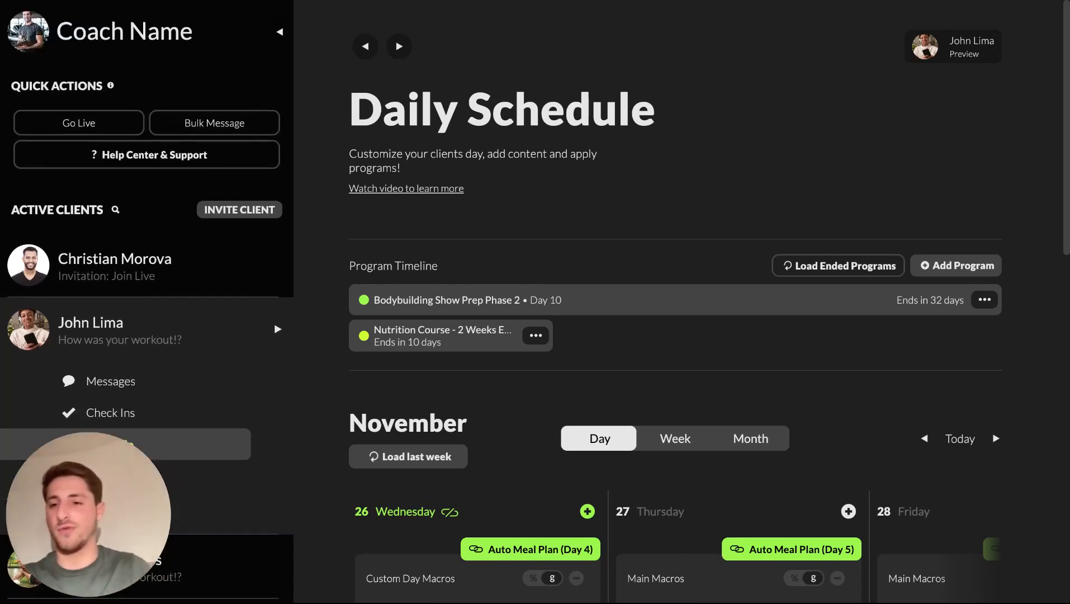